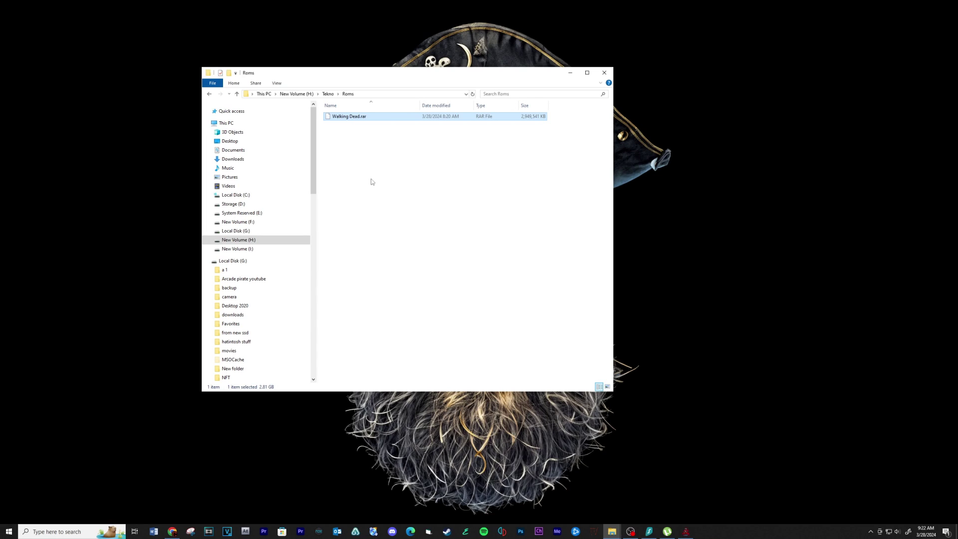
- Extract Walking Dead.rar into the Roms folder with 7-Zip Extract Here
right_click(364, 116)
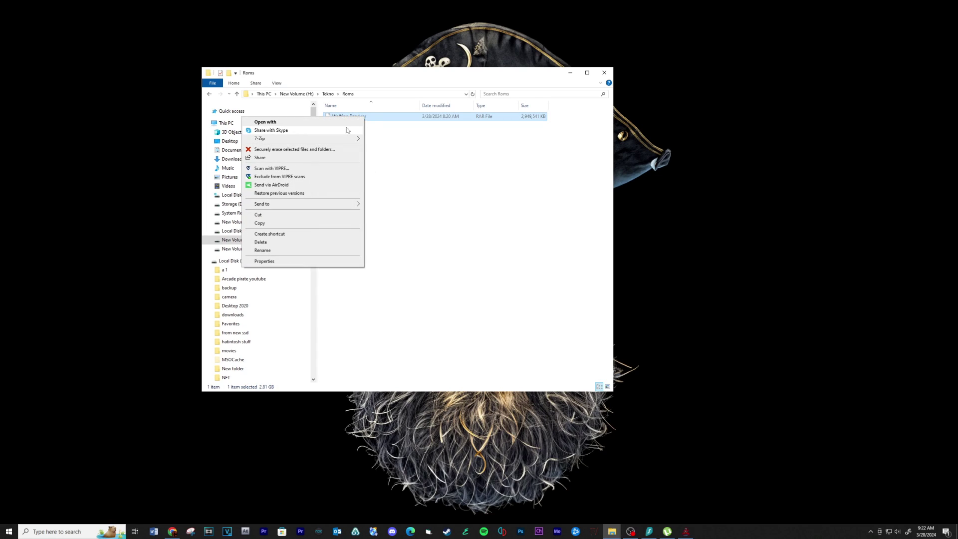
mouse_move(349, 139)
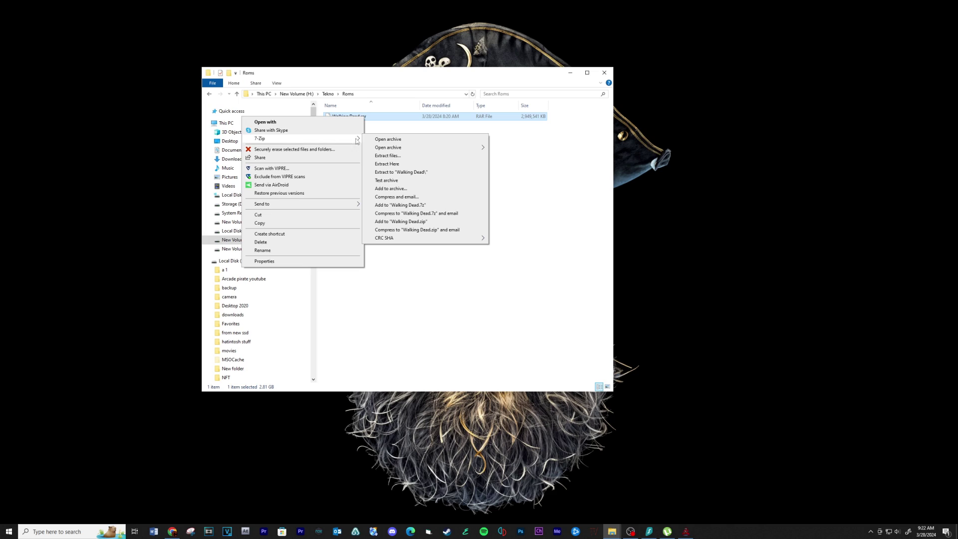
click(386, 164)
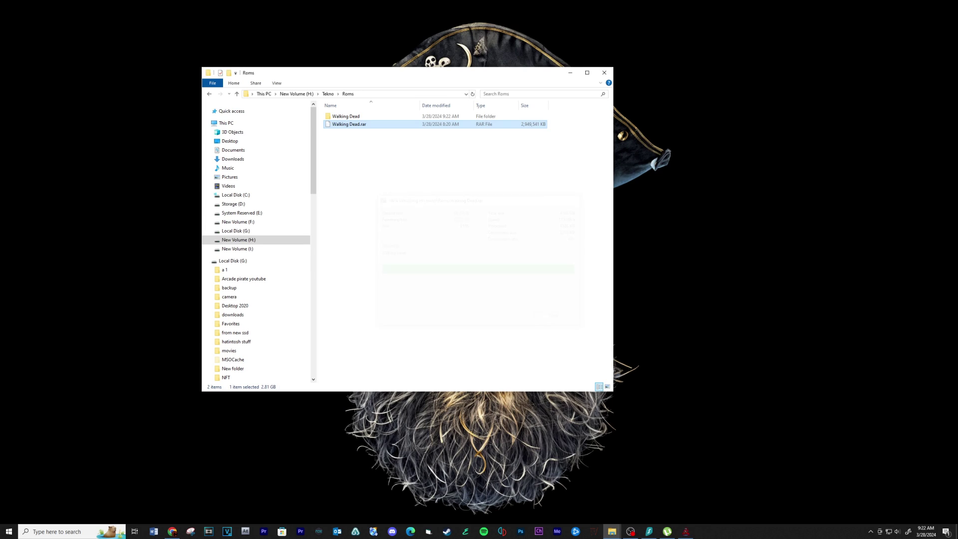
click(438, 213)
- Delete the Walking Dead.rar archive to the Recycle Bin
right_click(341, 124)
click(280, 250)
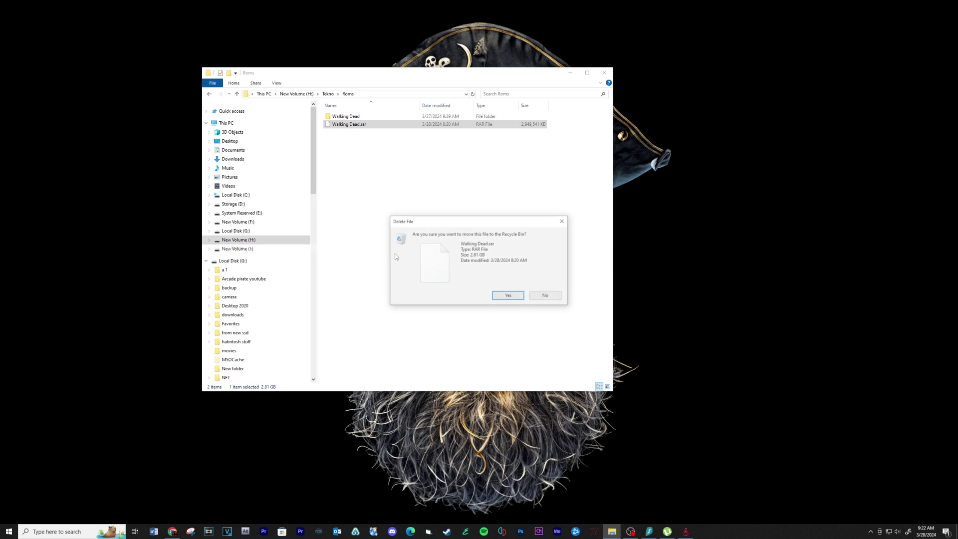
click(508, 296)
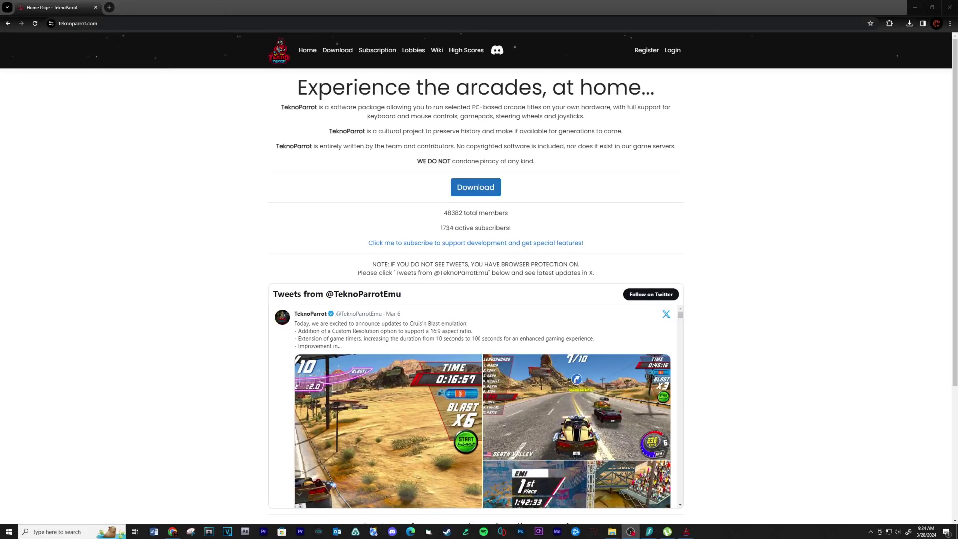
- Open the account registration page on teknoparrot.com
click(650, 53)
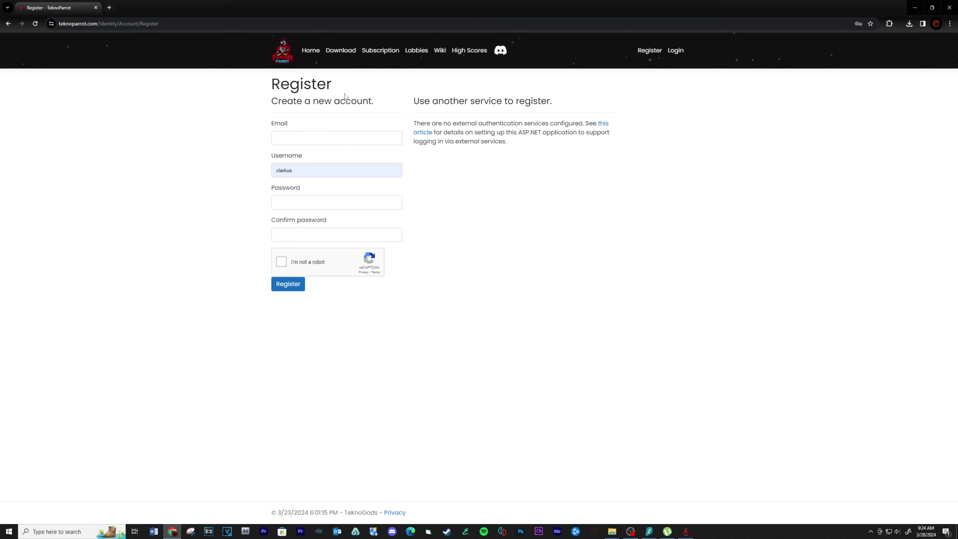
- Add the monthly Tekno Sergeant plan (CA$8.00) to the TeknoParrot shop cart
click(382, 53)
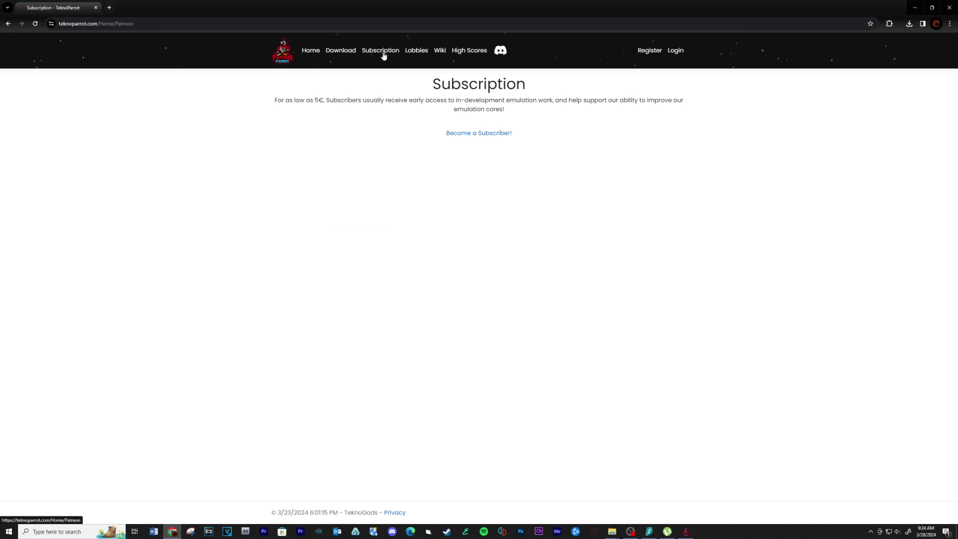
click(482, 134)
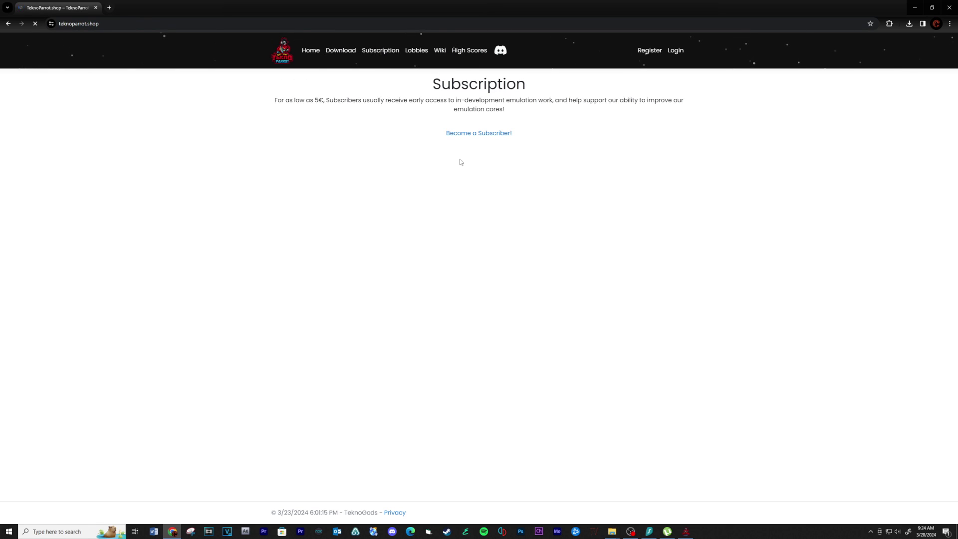
scroll(820, 132, down, 6)
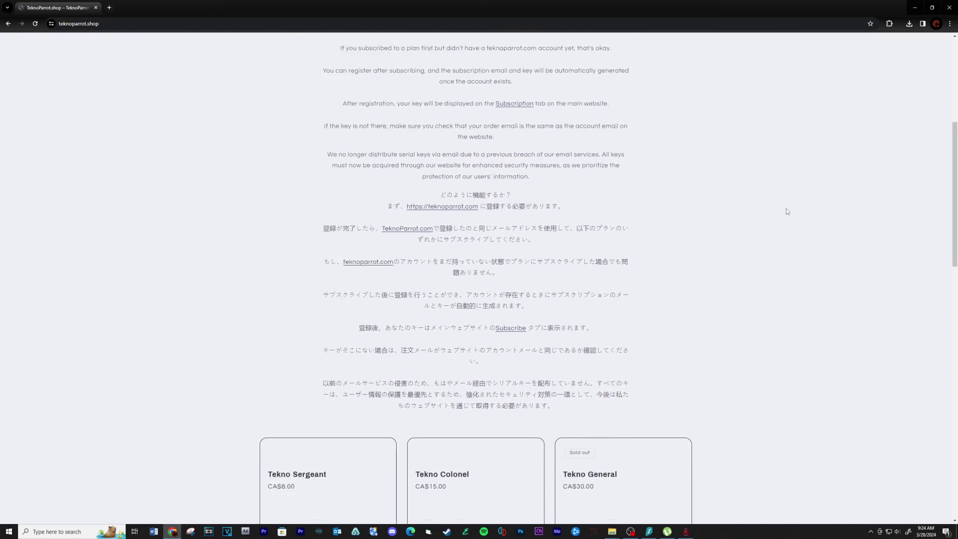
scroll(786, 211, down, 4)
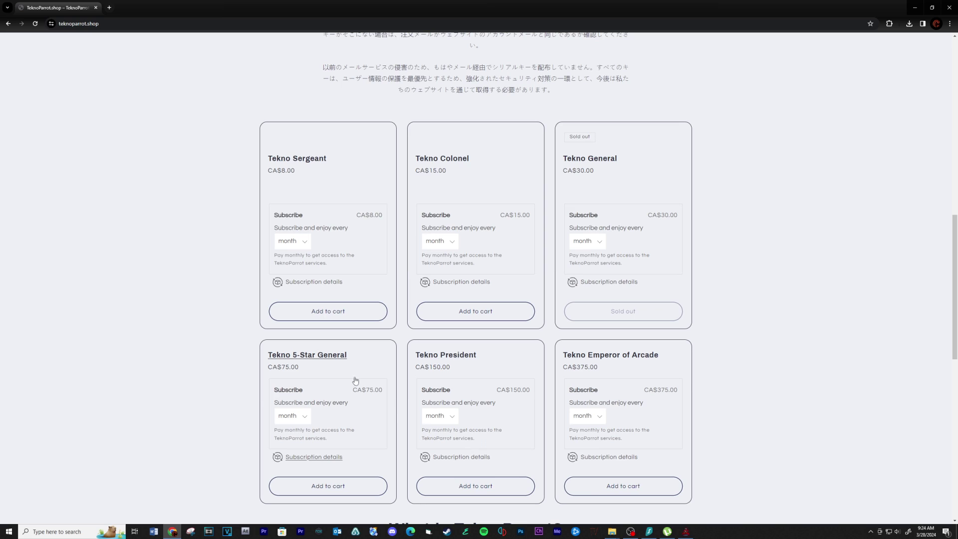
click(322, 318)
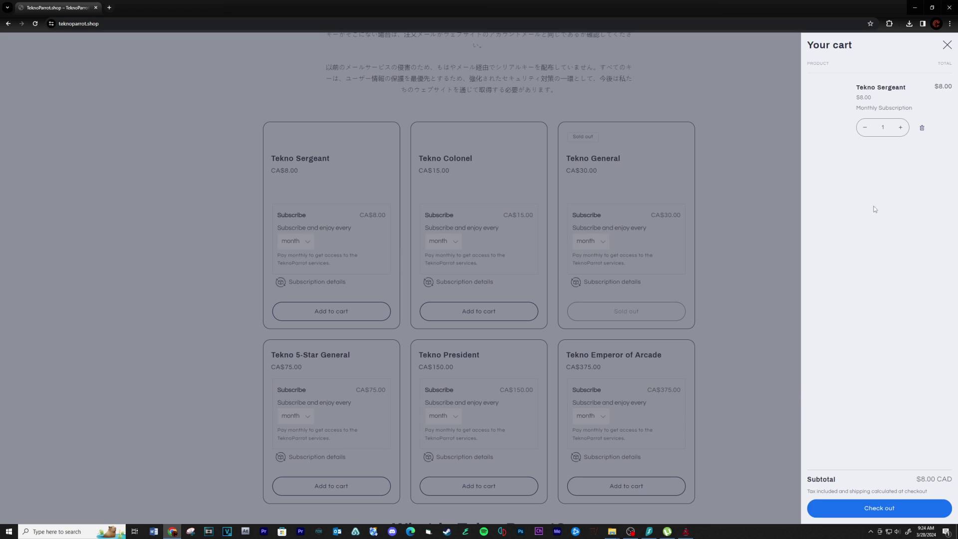
click(948, 45)
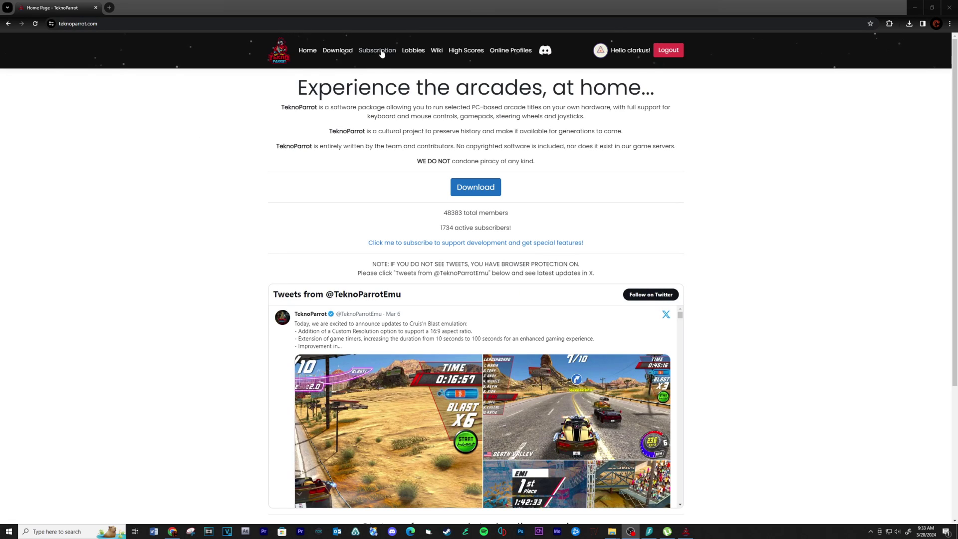
- View the subscription licence key on the TeknoParrot Subscription page
click(380, 51)
drag(397, 134, 582, 143)
click(602, 179)
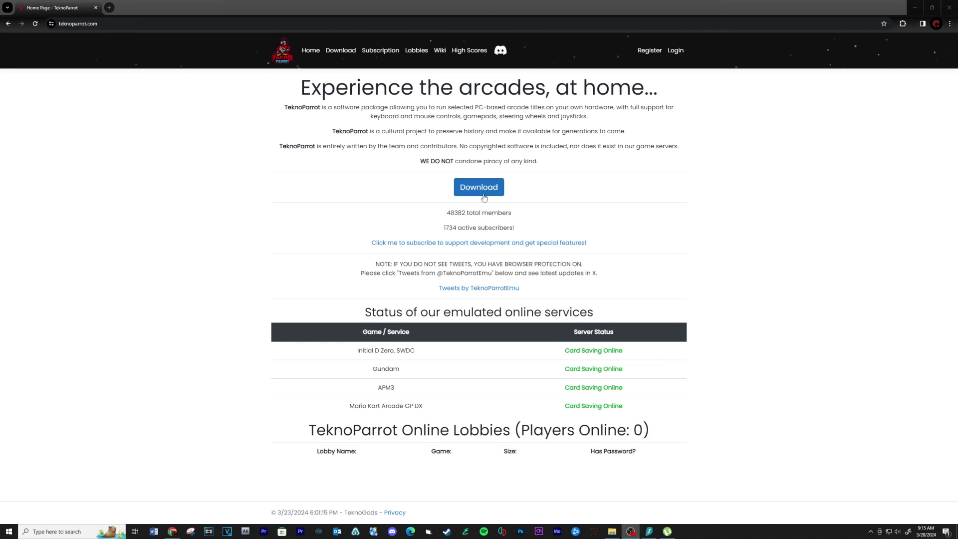
- Download TPBootstrapper.zip from the Download page and show it in the Tekno folder
click(484, 196)
click(527, 132)
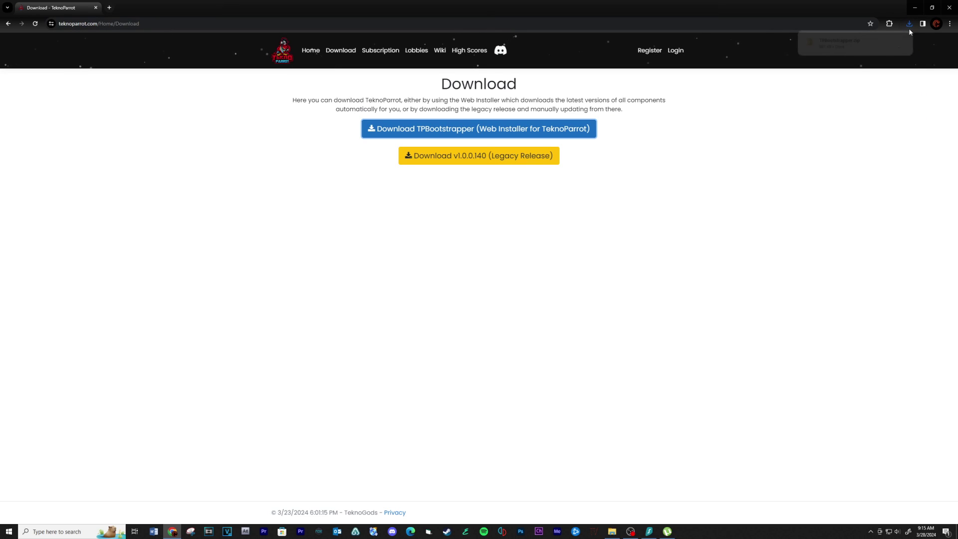
click(358, 119)
- Extract TPBootstrapper.zip in Tekno with 7-Zip and launch TPBootstrapper.exe
right_click(358, 119)
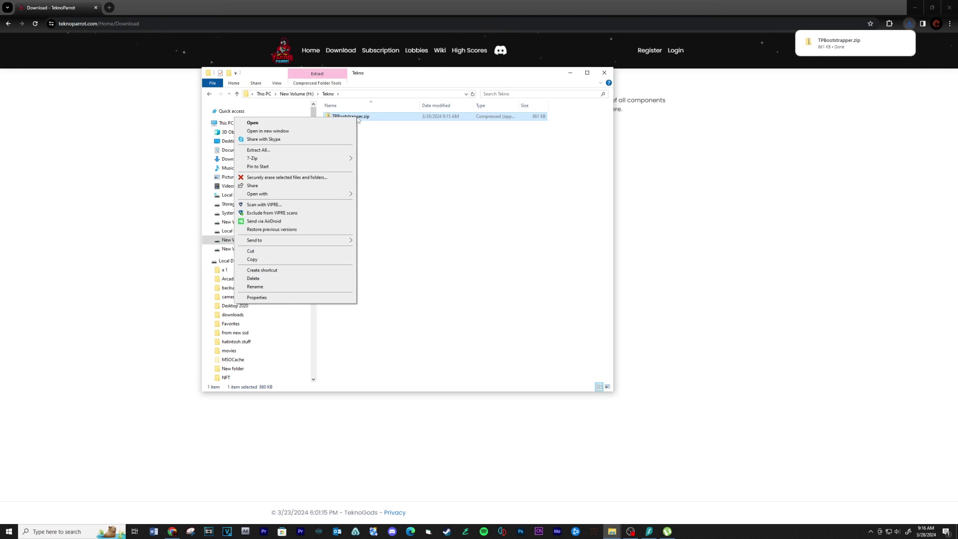
mouse_move(333, 160)
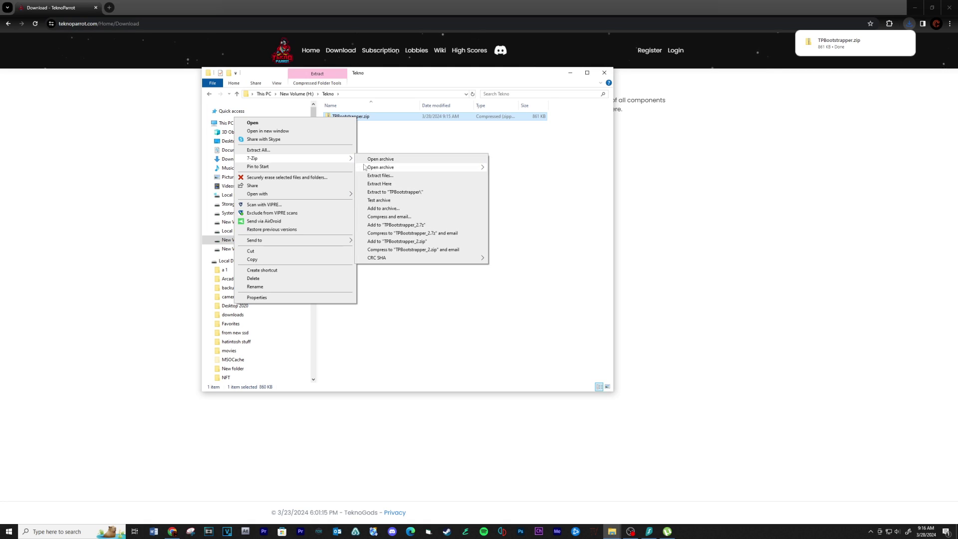
click(366, 184)
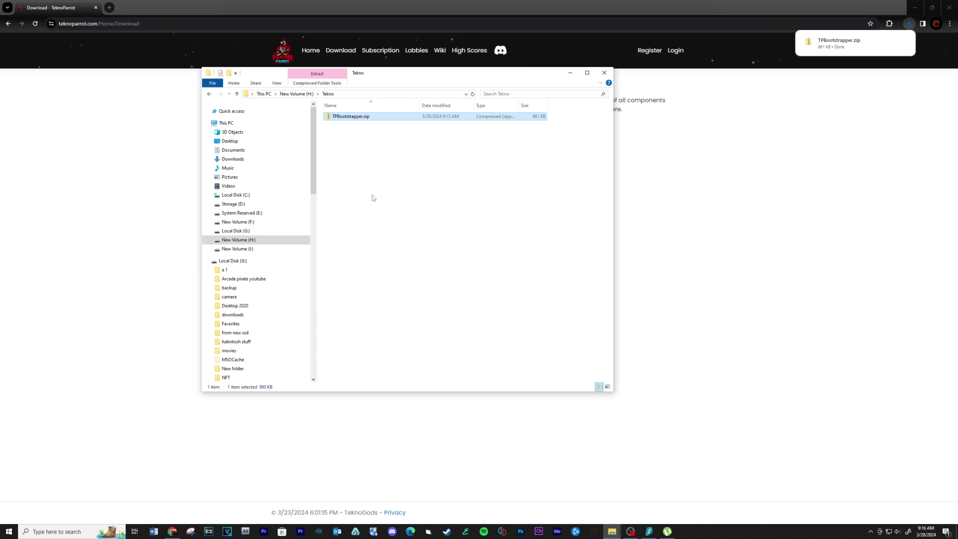
click(365, 210)
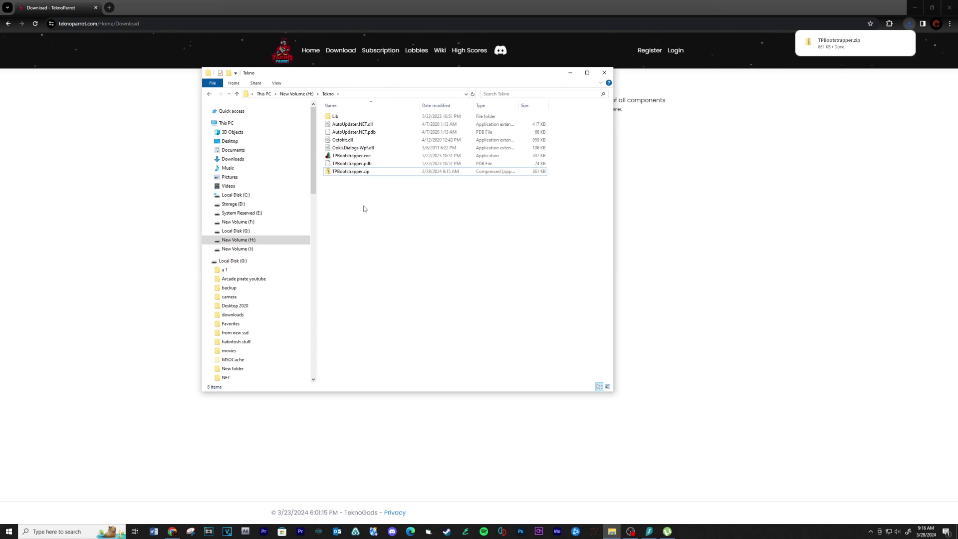
double_click(352, 158)
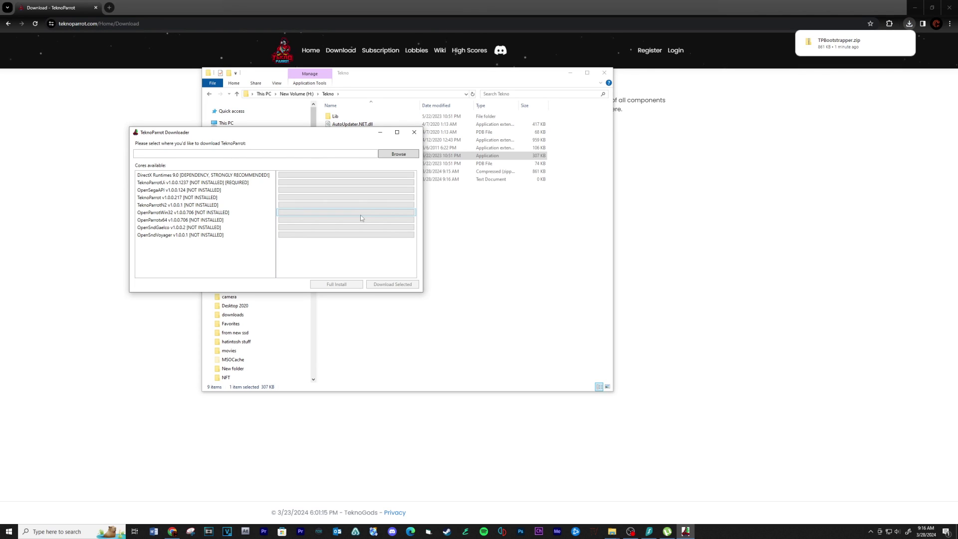
- Run a Full Install of TeknoParrot into H:\Tekno and dismiss the completion notices
click(399, 156)
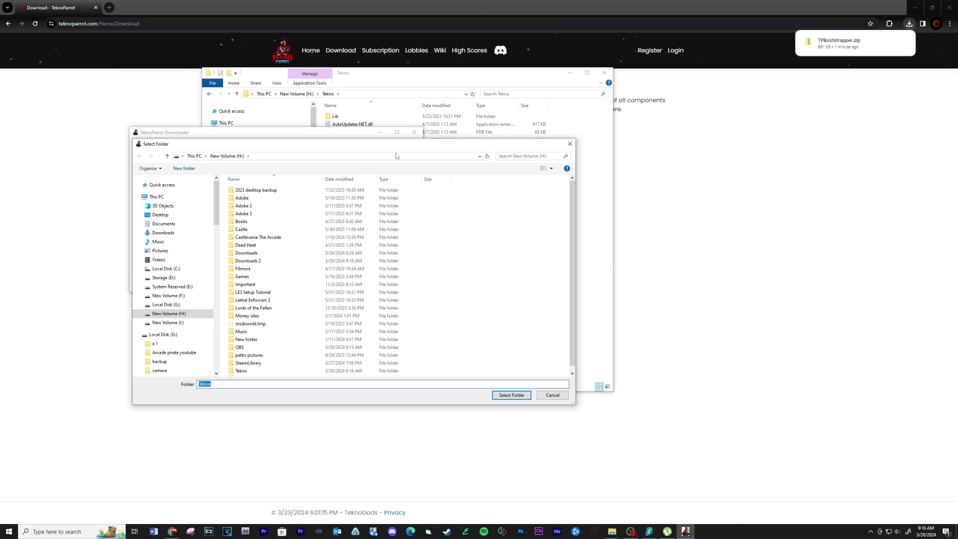
click(419, 371)
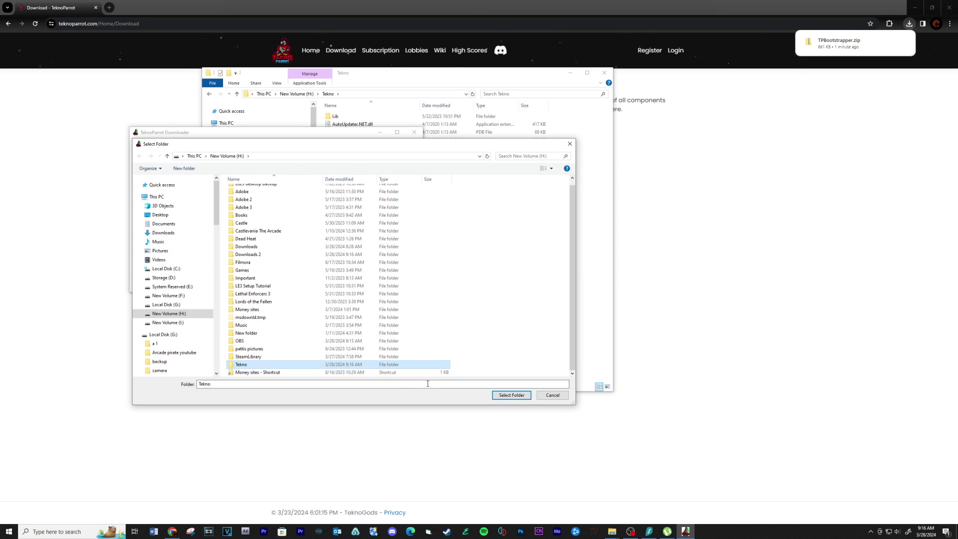
key(Return)
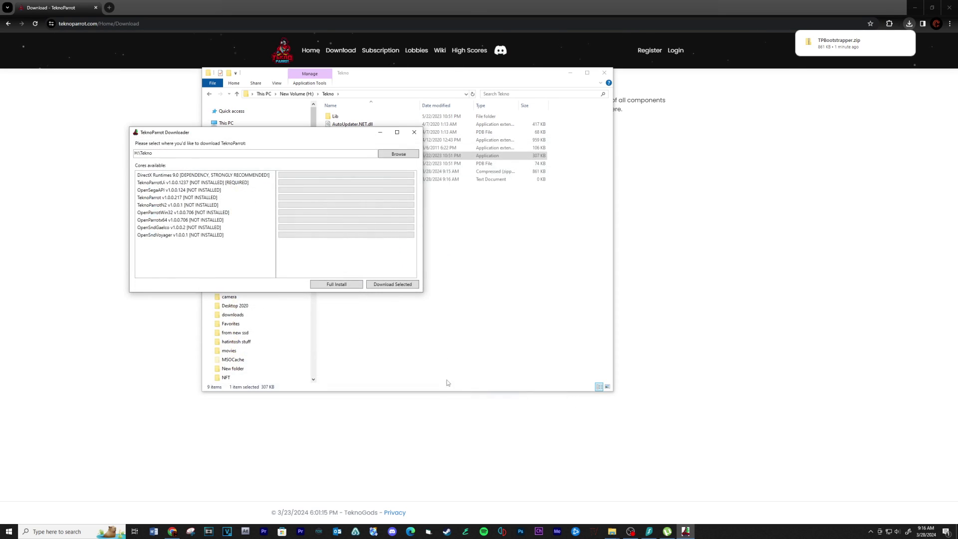
click(336, 285)
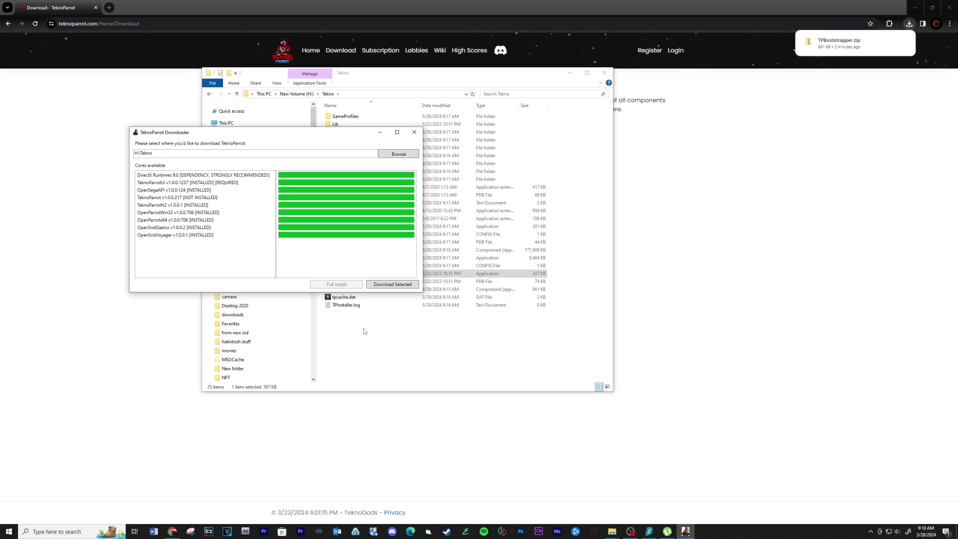
key(Return)
key(Return)
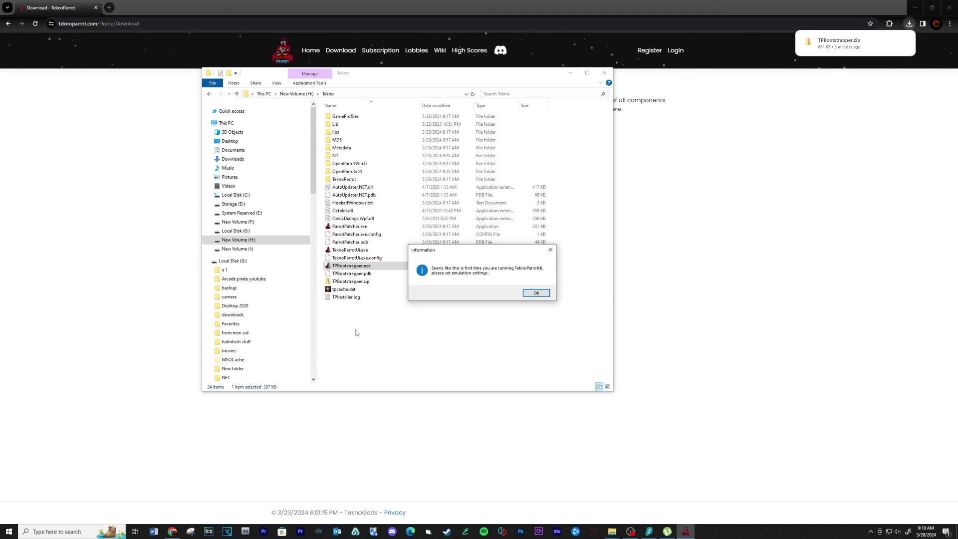
key(Return)
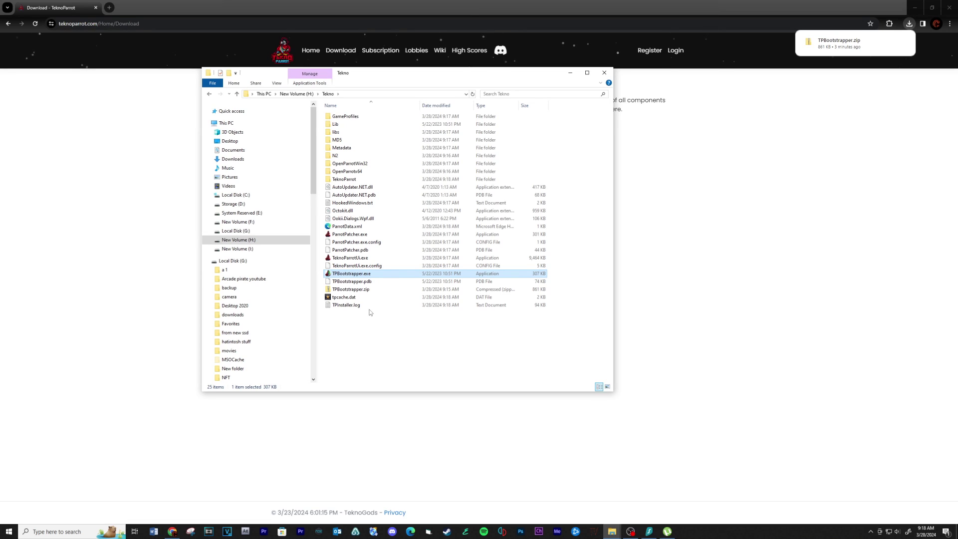
key(Return)
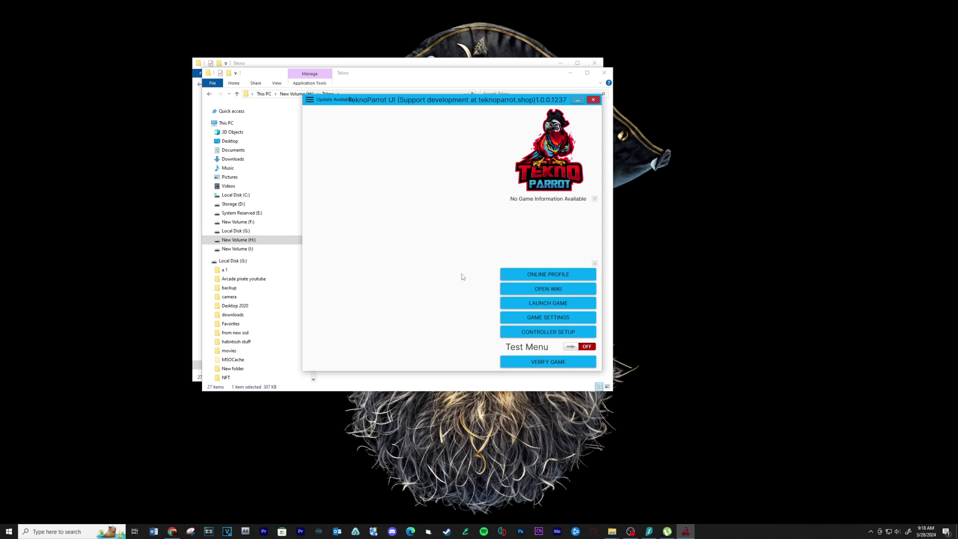
- Install the ScoreSubmission, TeknoDraw and ElfLdr2 updates, then relaunch TeknoParrotUi.exe without adding a game
click(309, 101)
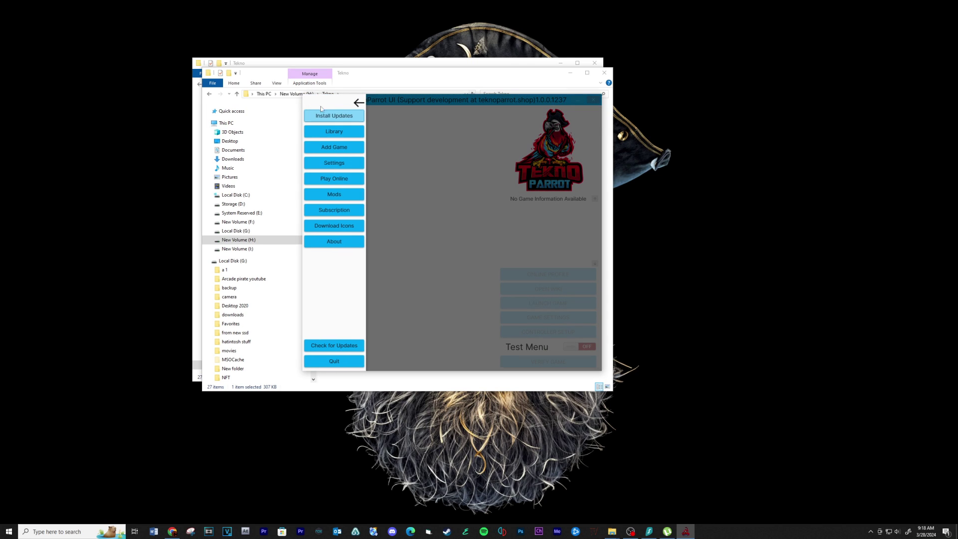
click(330, 116)
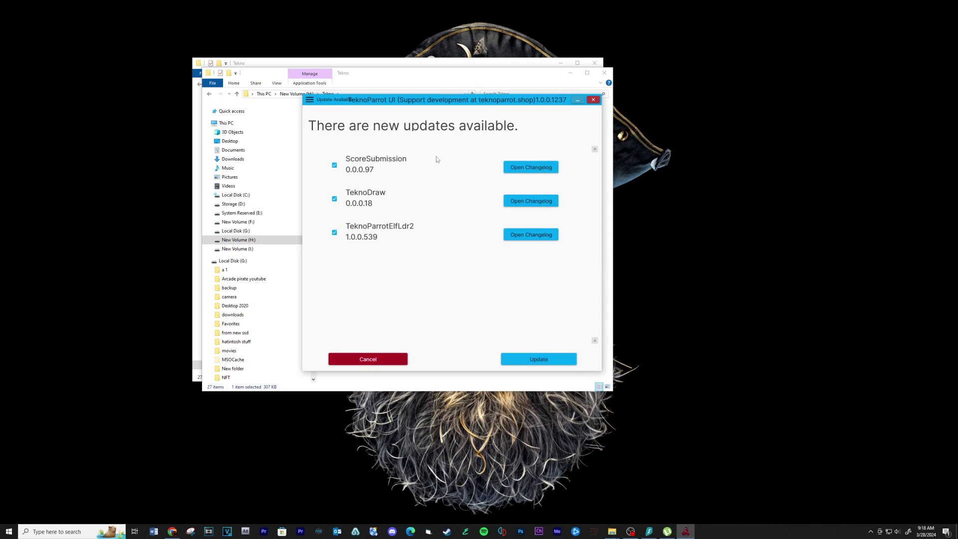
click(514, 361)
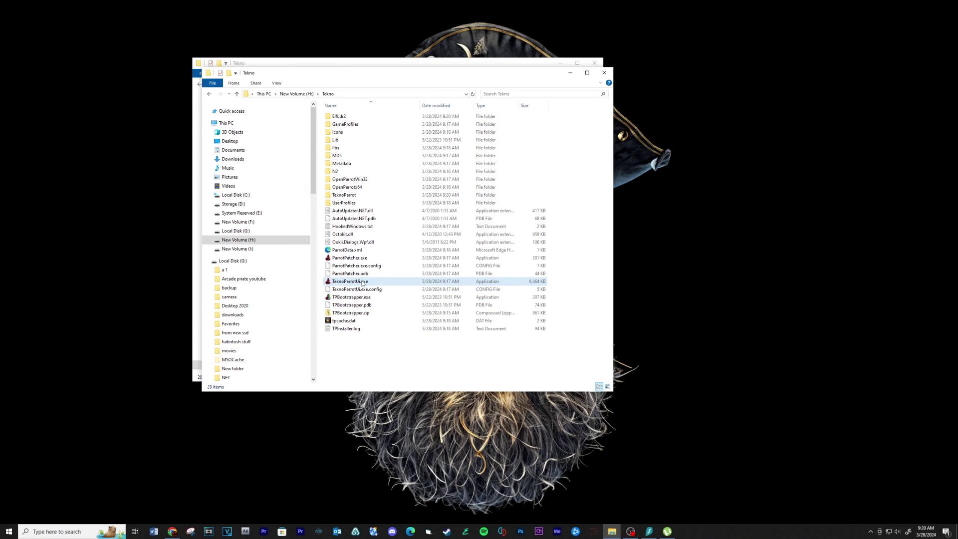
click(363, 283)
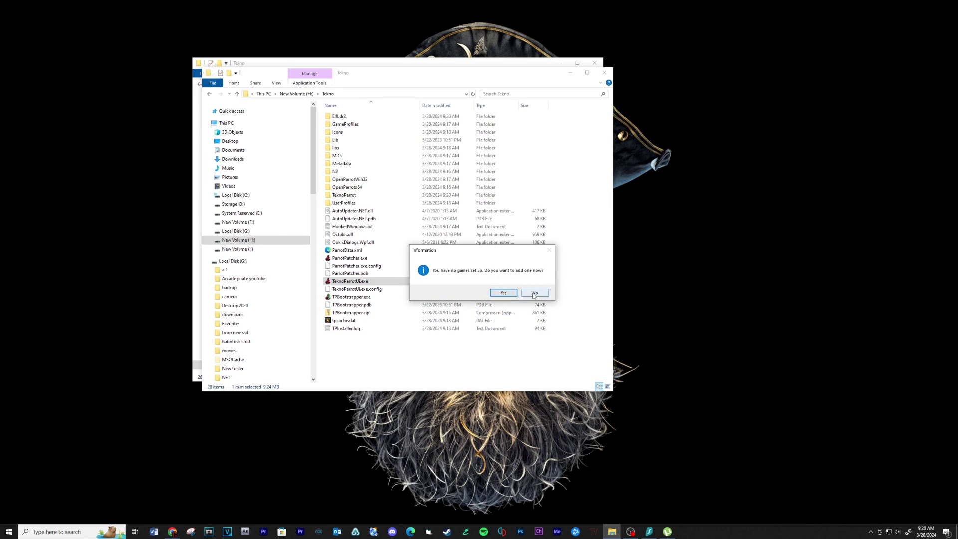
click(534, 294)
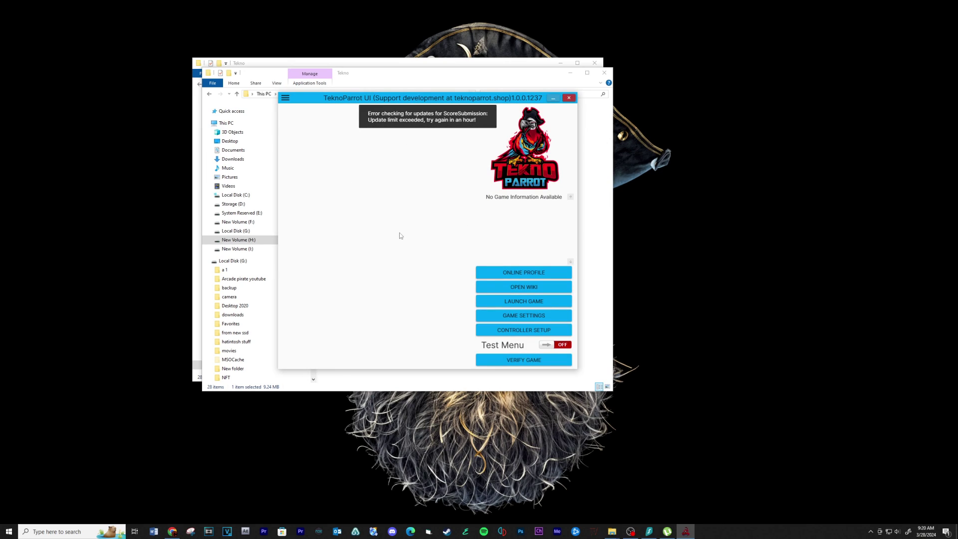
- Add Walking Dead (Subscription) to the TeknoParrot library from the Add Game list
click(285, 98)
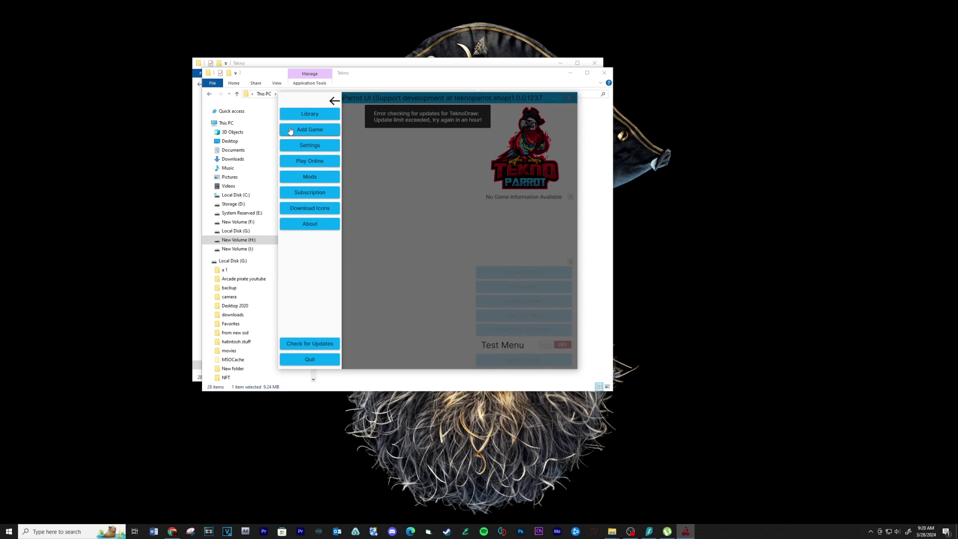
click(297, 129)
scroll(470, 219, down, 10)
scroll(471, 219, down, 20)
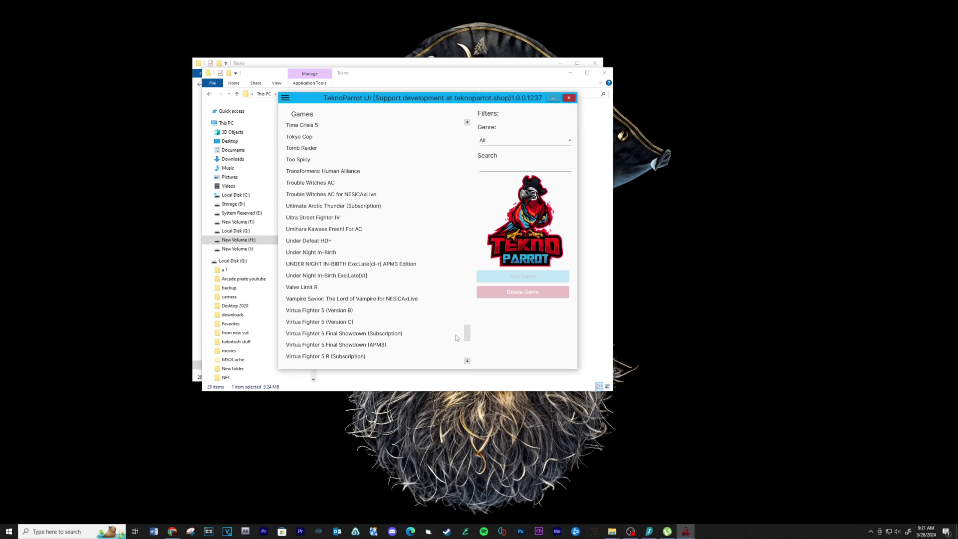
click(330, 256)
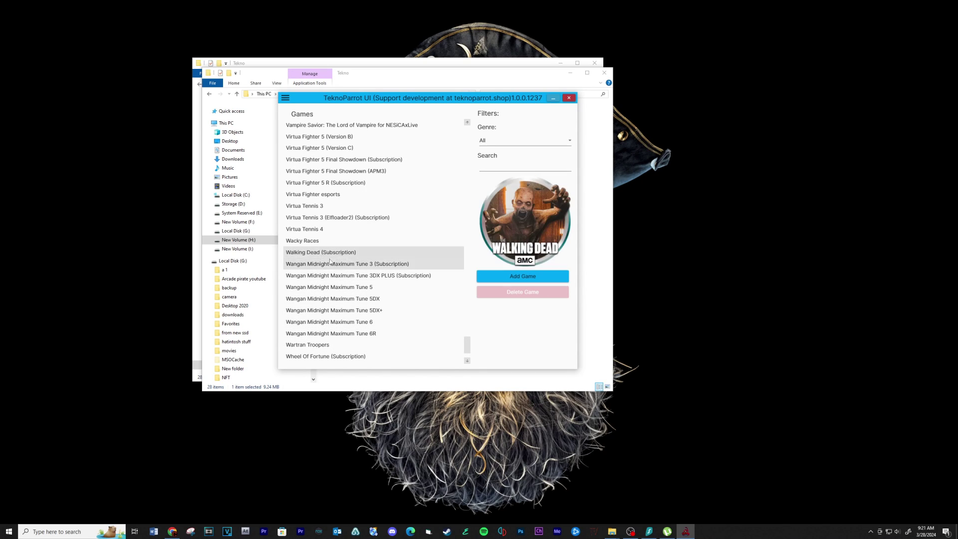
click(493, 277)
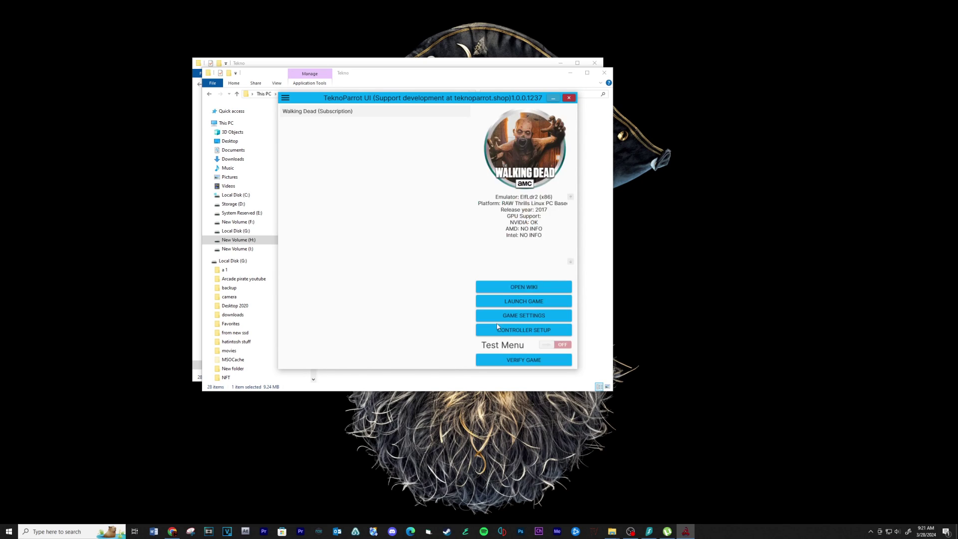
- Set Walking Dead's executable to gamed in Walking Dead\1.05\pm, untick Windowed, and save
click(502, 316)
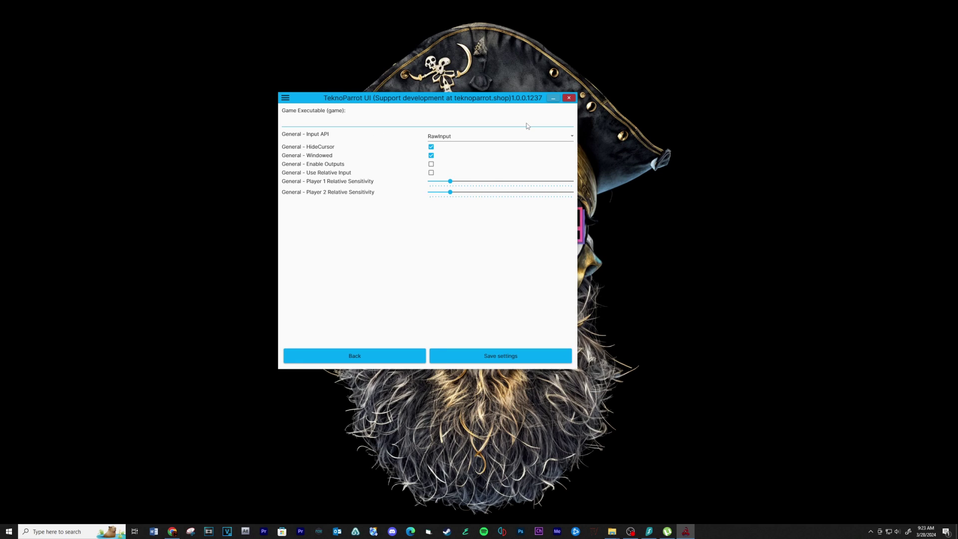
click(527, 125)
click(439, 109)
double_click(394, 222)
double_click(399, 146)
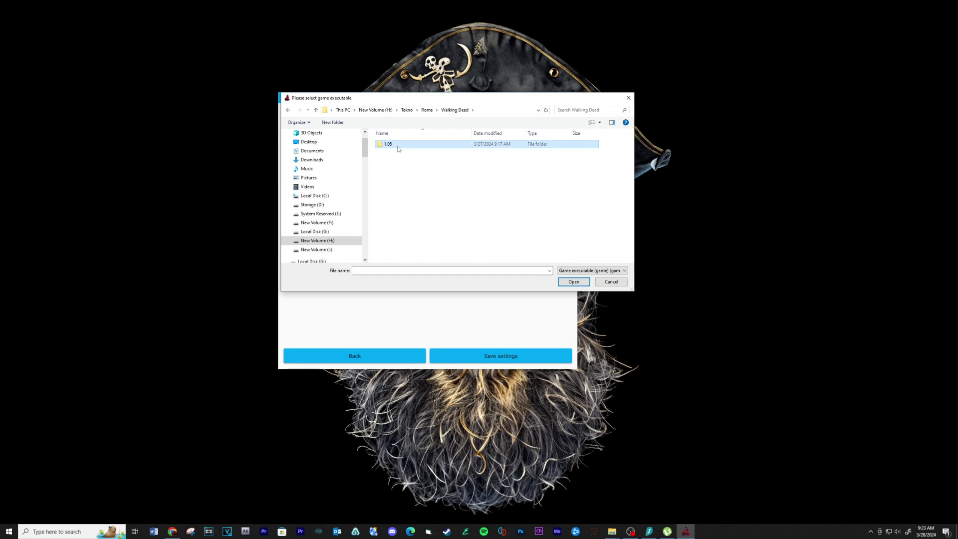
double_click(395, 145)
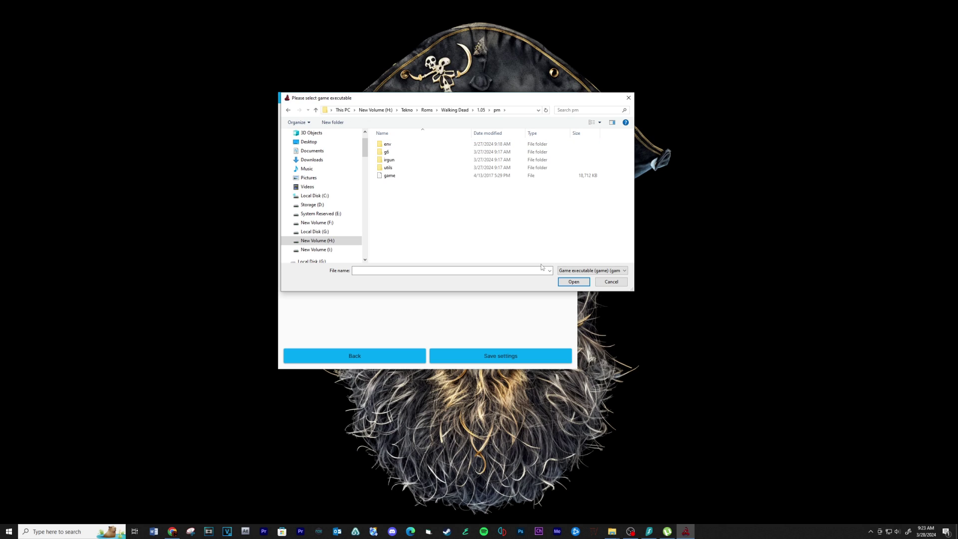
click(592, 271)
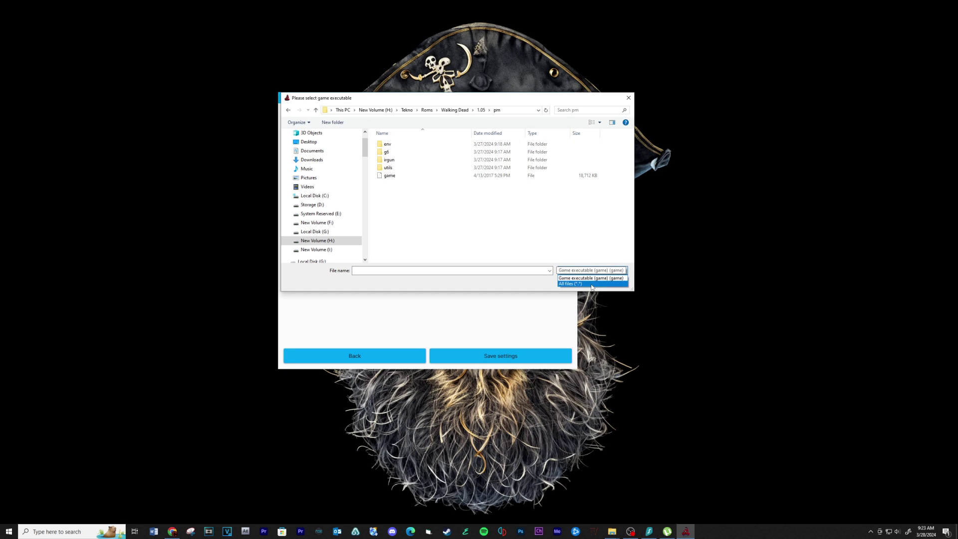
click(592, 284)
click(391, 183)
click(569, 283)
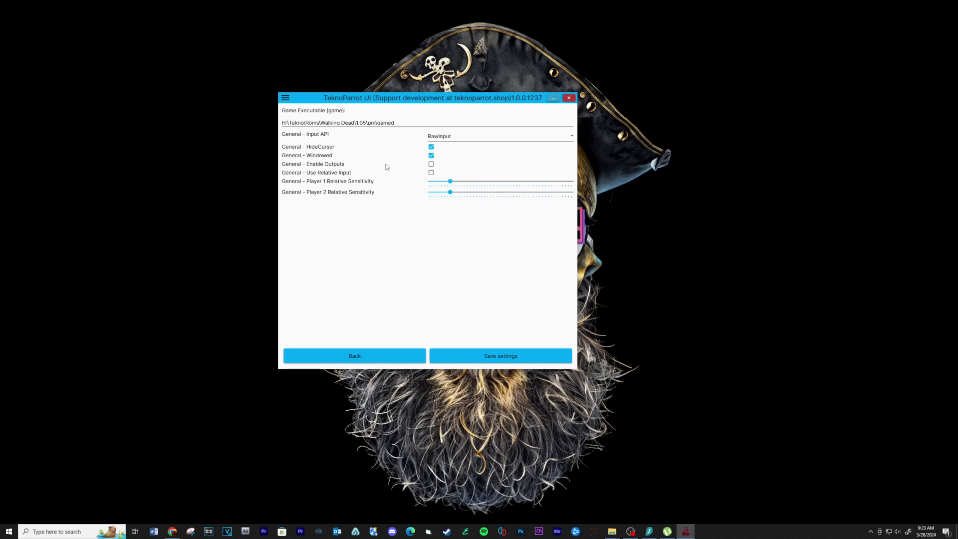
click(432, 156)
click(487, 355)
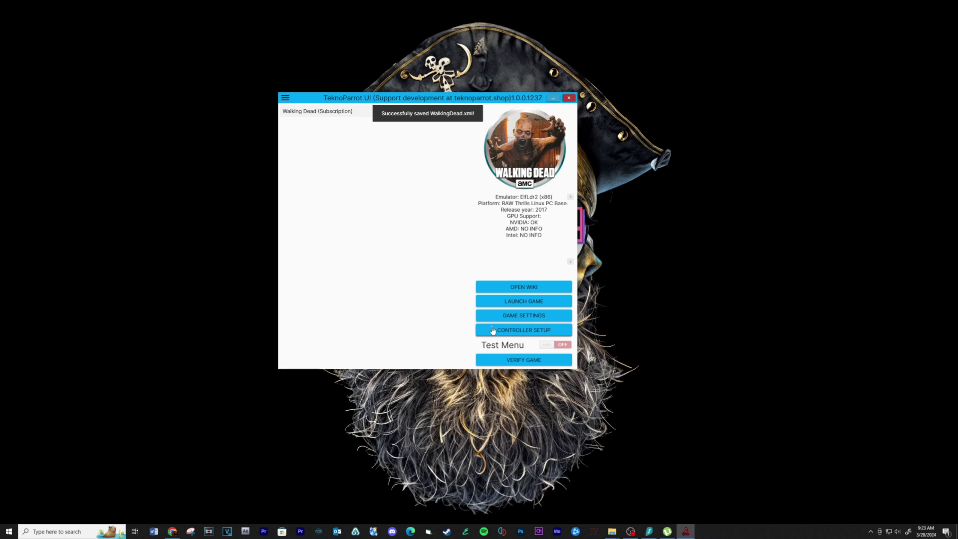
- Save Walking Dead's controller setup with P1 Light Gun left at None, then show Subscription
click(493, 331)
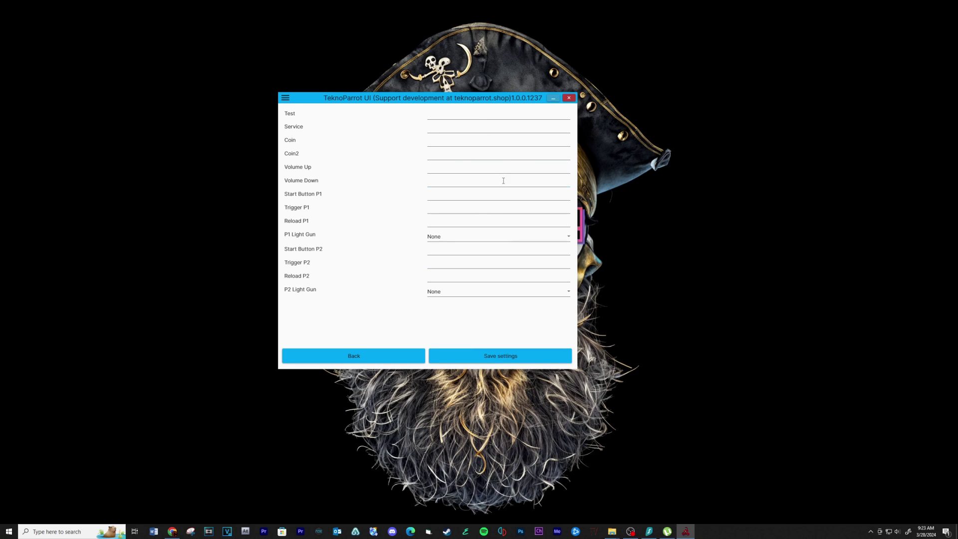
click(568, 236)
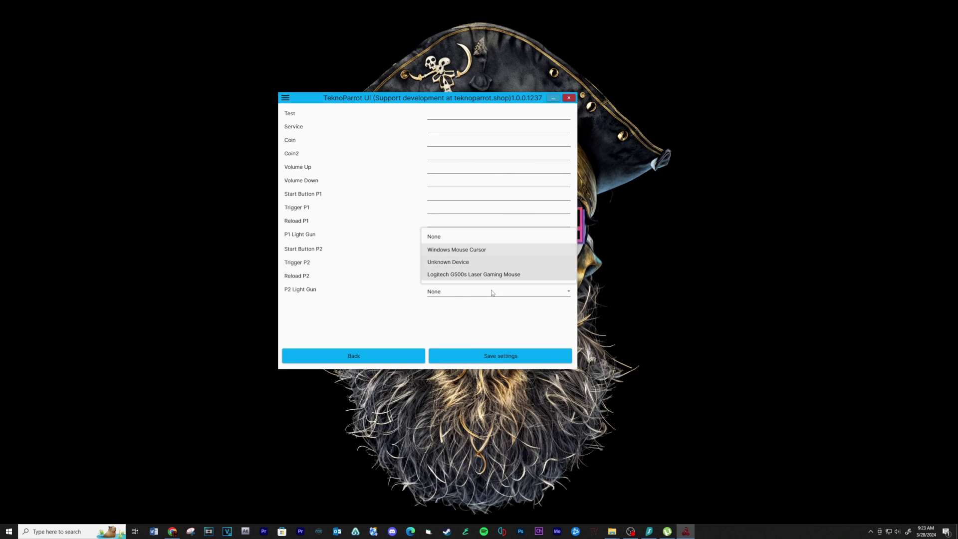
click(439, 325)
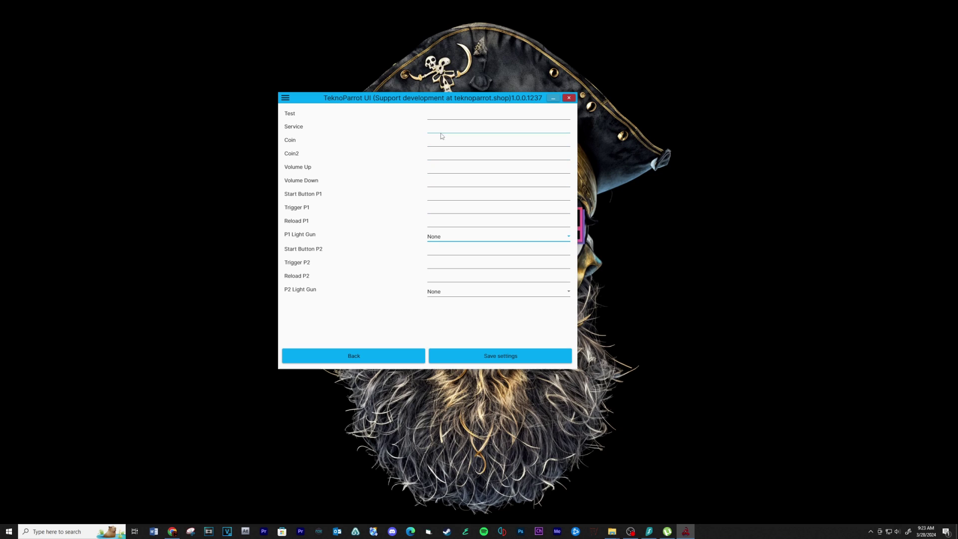
click(410, 354)
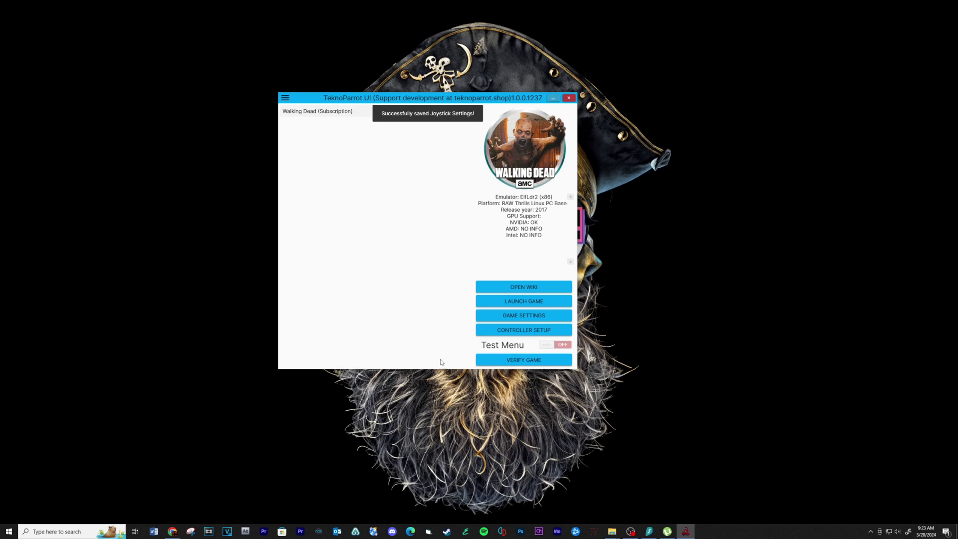
click(288, 100)
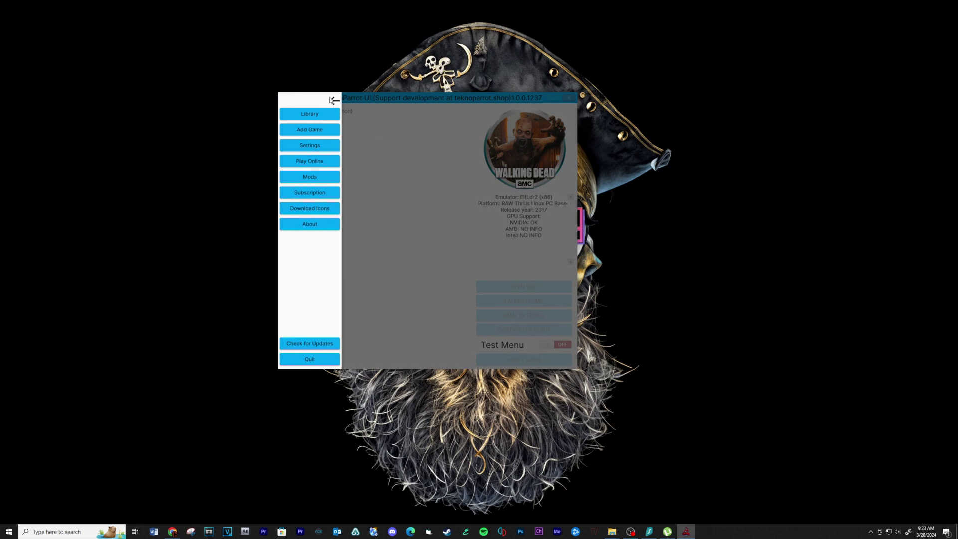
click(317, 192)
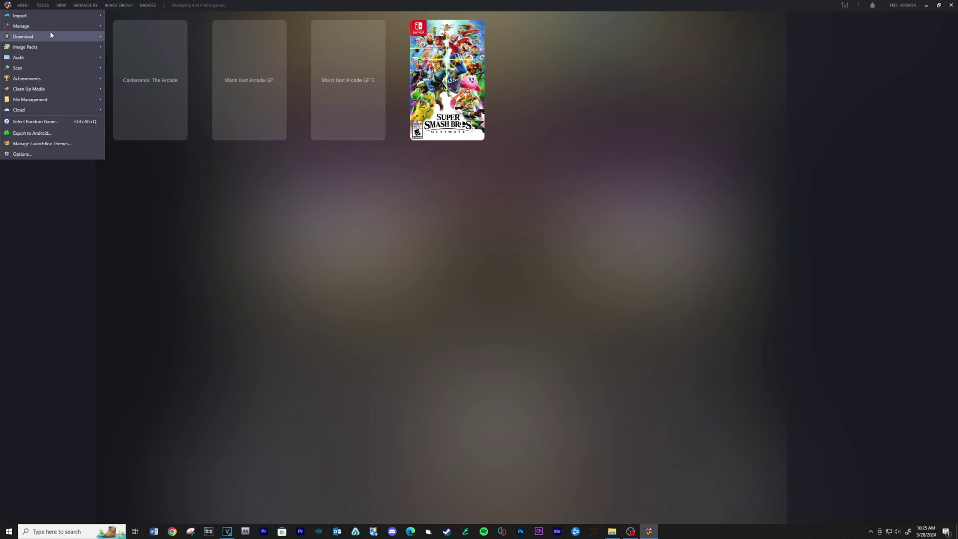
- Start the ROM Files import wizard and browse to the H:\Tekno\Roms folder
mouse_move(60, 17)
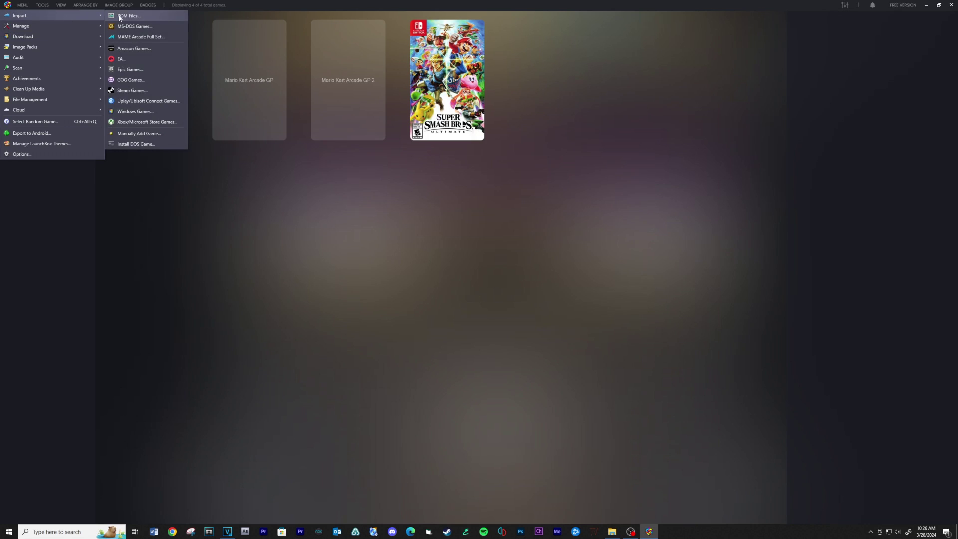
click(127, 16)
click(574, 362)
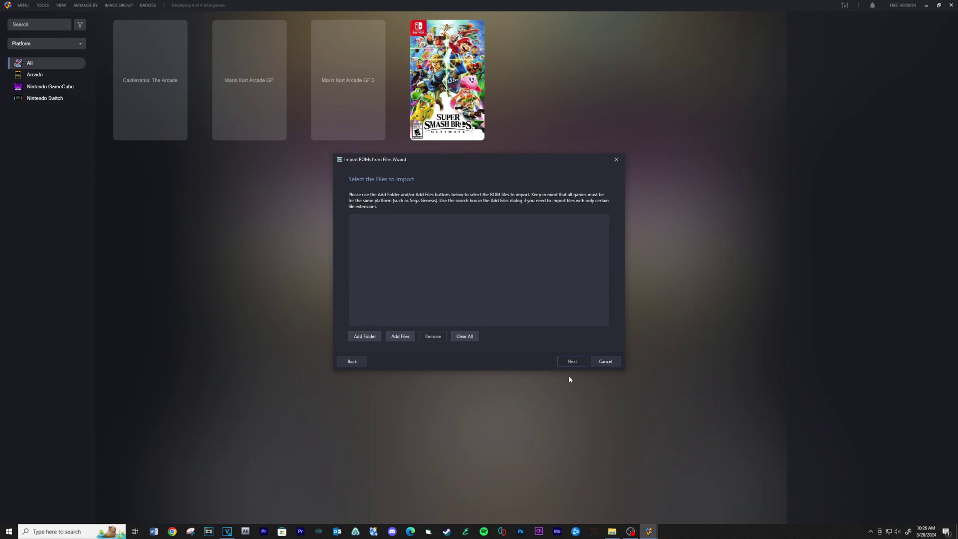
click(400, 336)
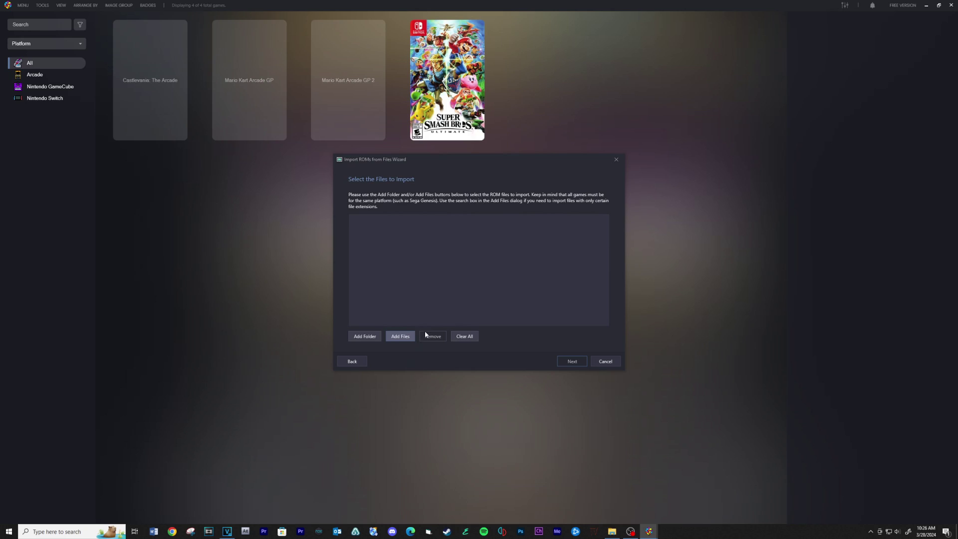
click(412, 171)
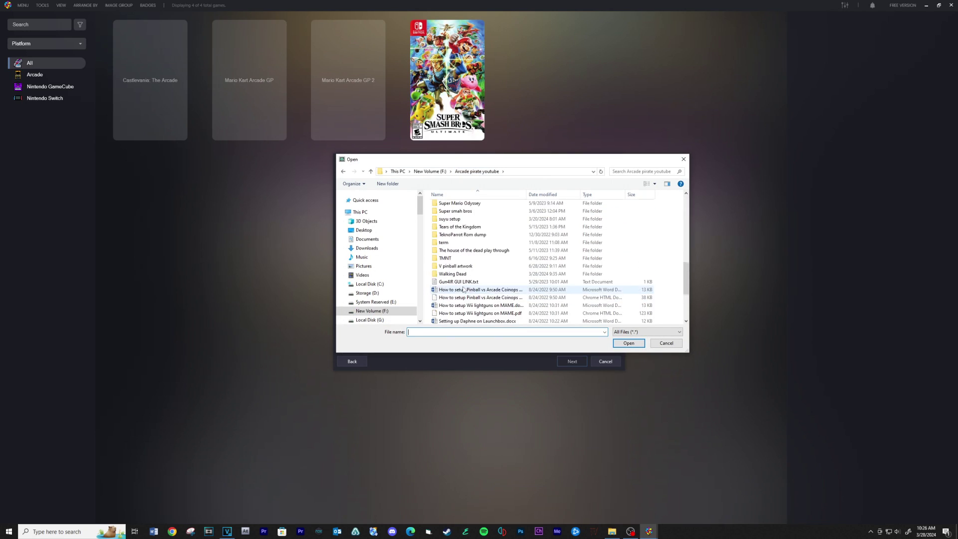
double_click(451, 239)
double_click(452, 286)
- Create a new text document named Walking Dead.txt there and add it to the import
right_click(461, 261)
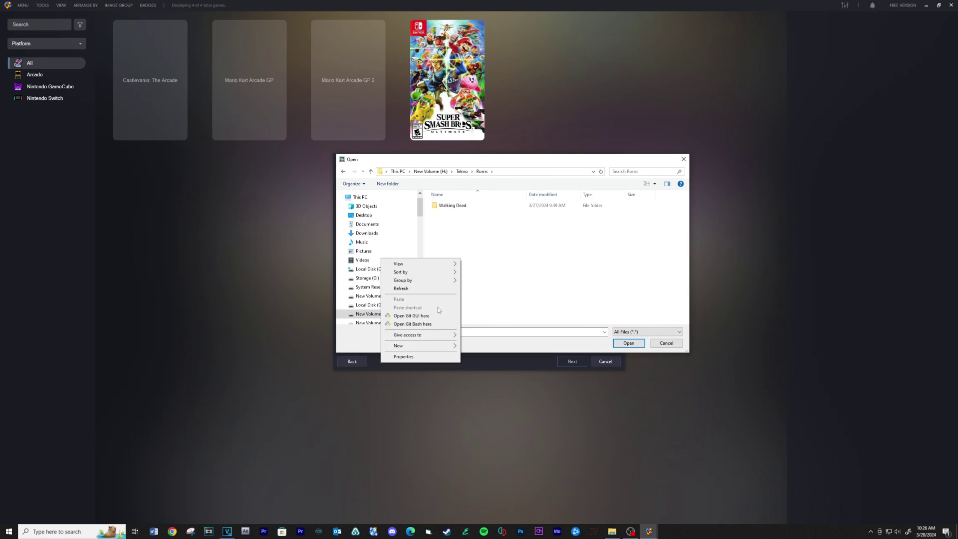
mouse_move(433, 346)
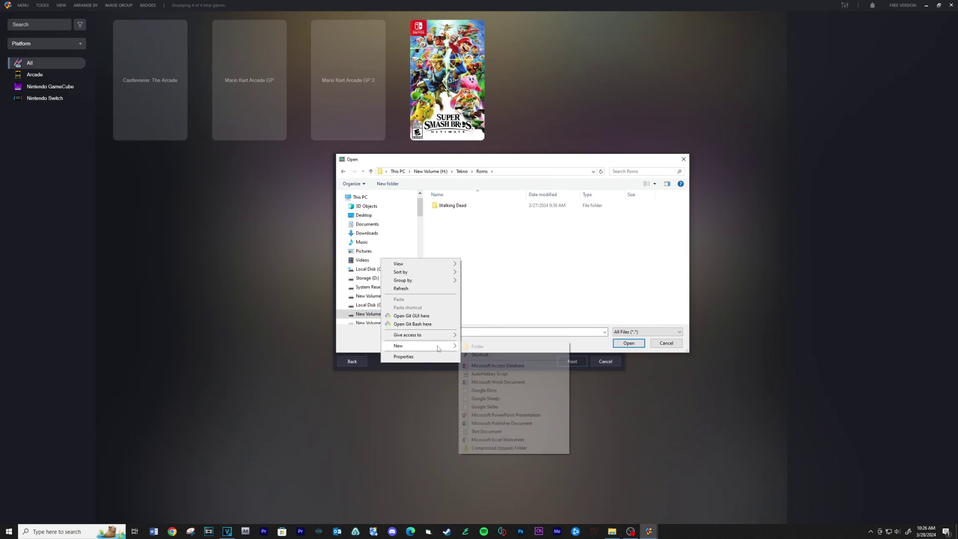
click(483, 432)
text(Walking Dead.txt)
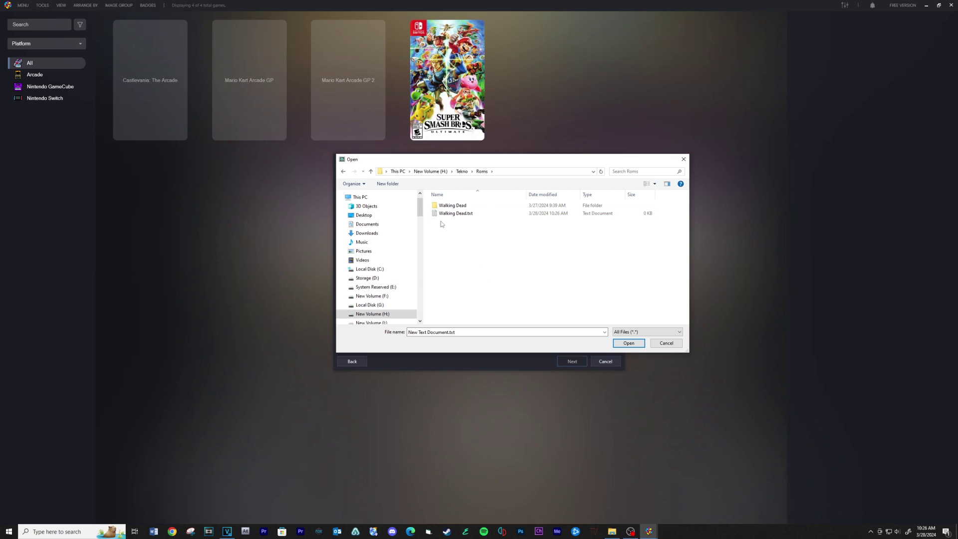
click(443, 218)
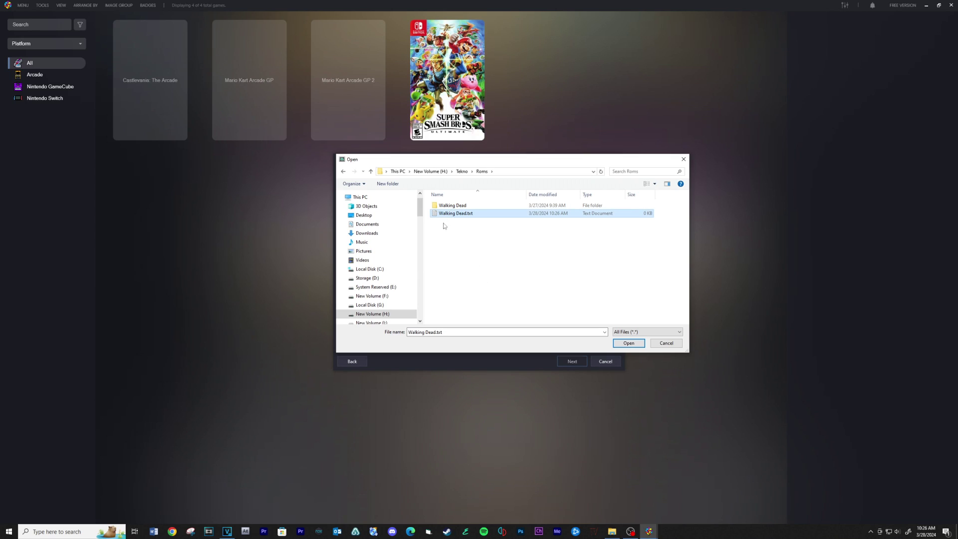
click(629, 343)
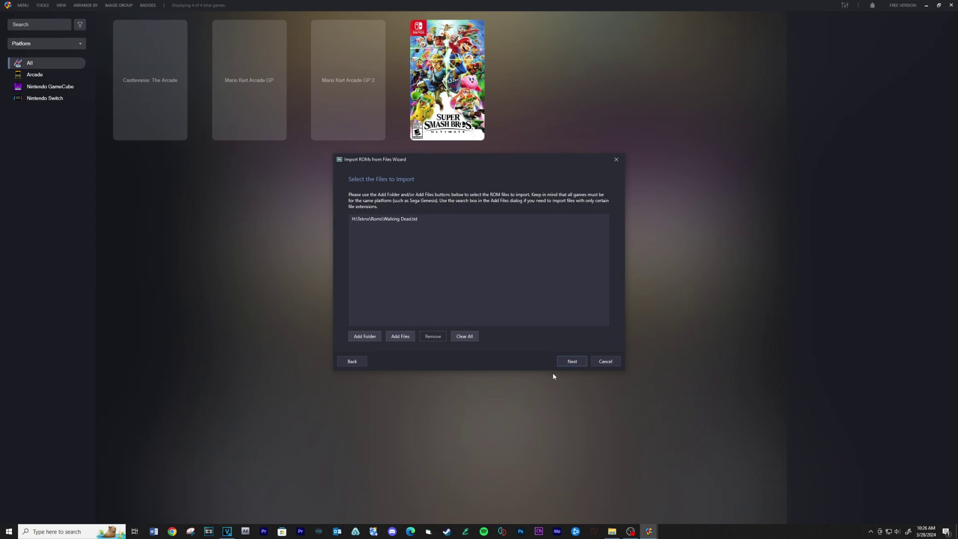
- Enter Teknoparrot as a custom platform name for the imported game
click(569, 364)
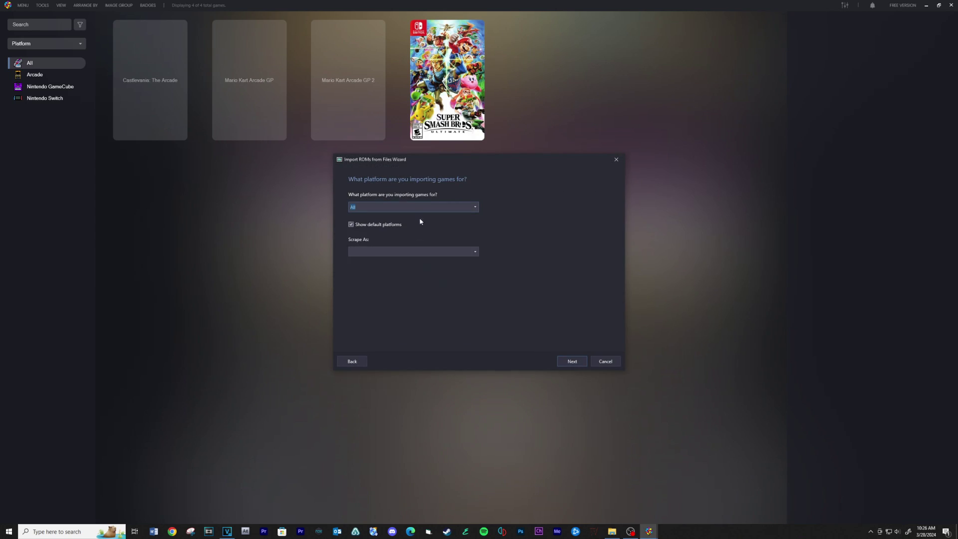
click(475, 207)
scroll(428, 336, down, 3)
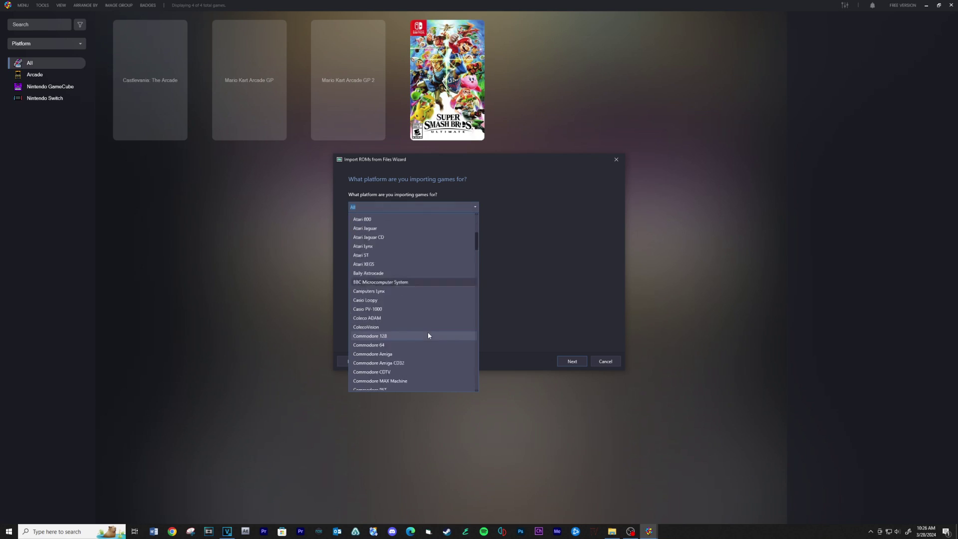
drag(476, 265, 459, 368)
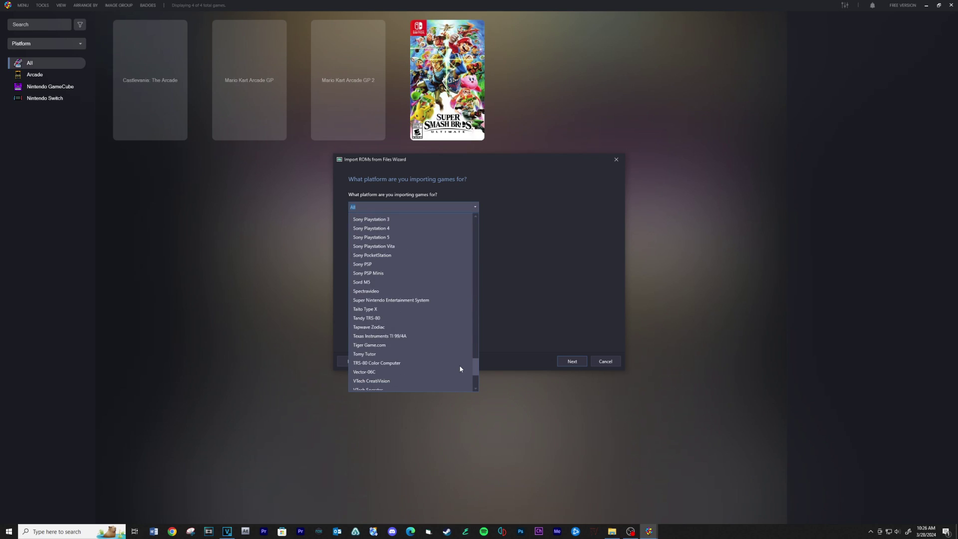
click(267, 217)
text(Teknoparrot)
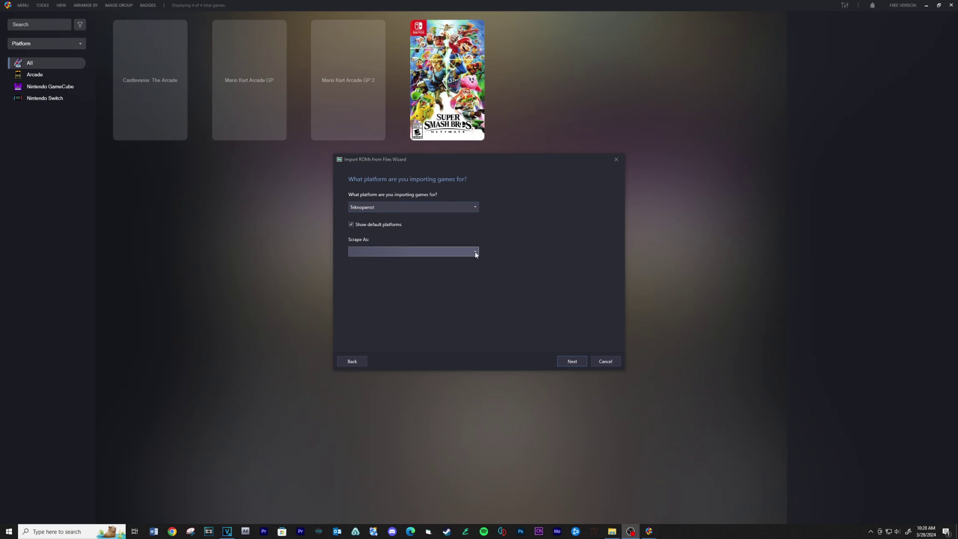
- Set Scrape As to Arcade and continue to the emulator choice
click(475, 251)
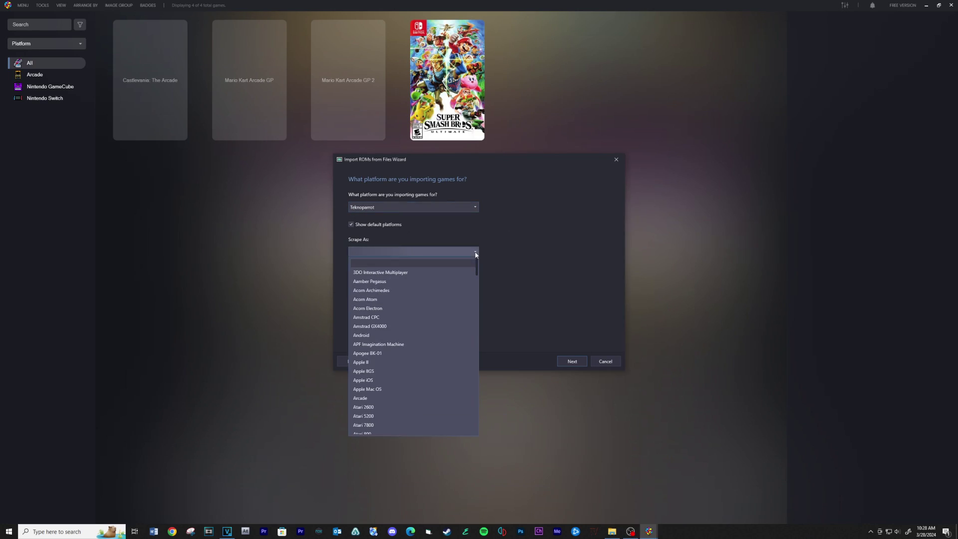
click(399, 398)
click(572, 361)
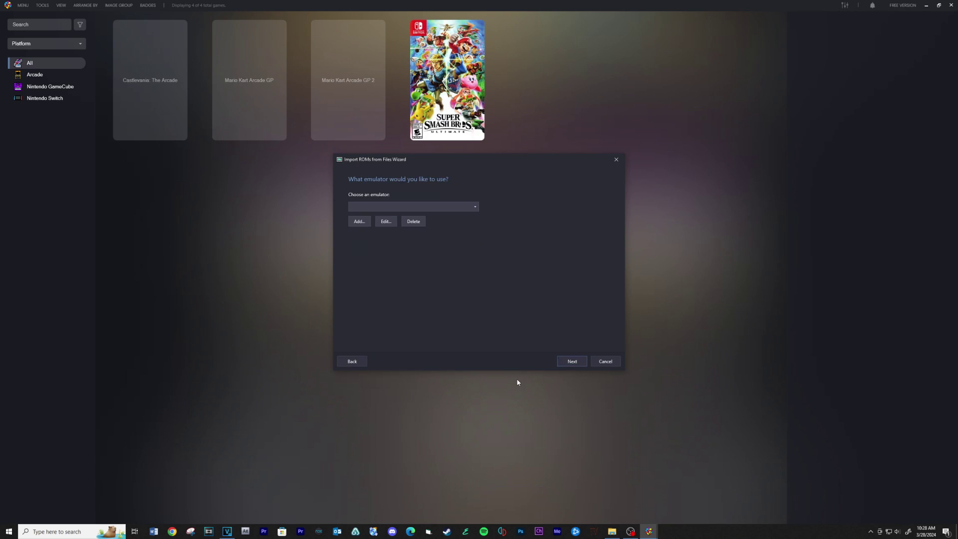
- Add a new emulator named teknoparrot using H:\Tekno\TeknoParrotUi.exe
click(359, 222)
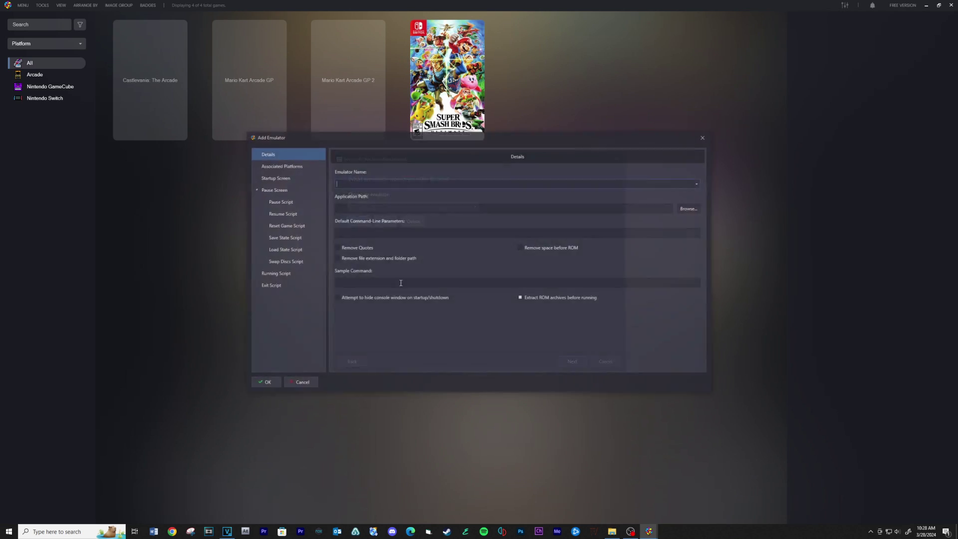
click(698, 183)
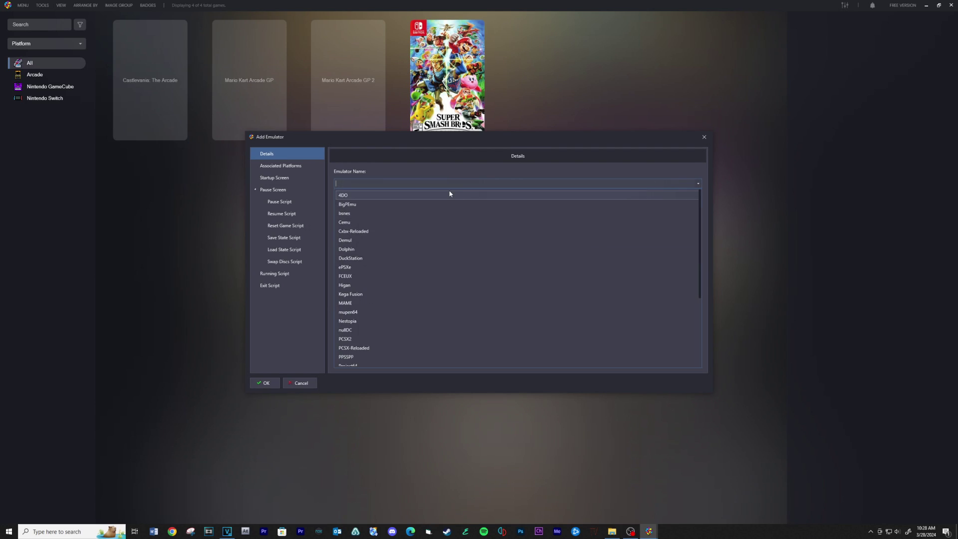
click(497, 168)
click(692, 209)
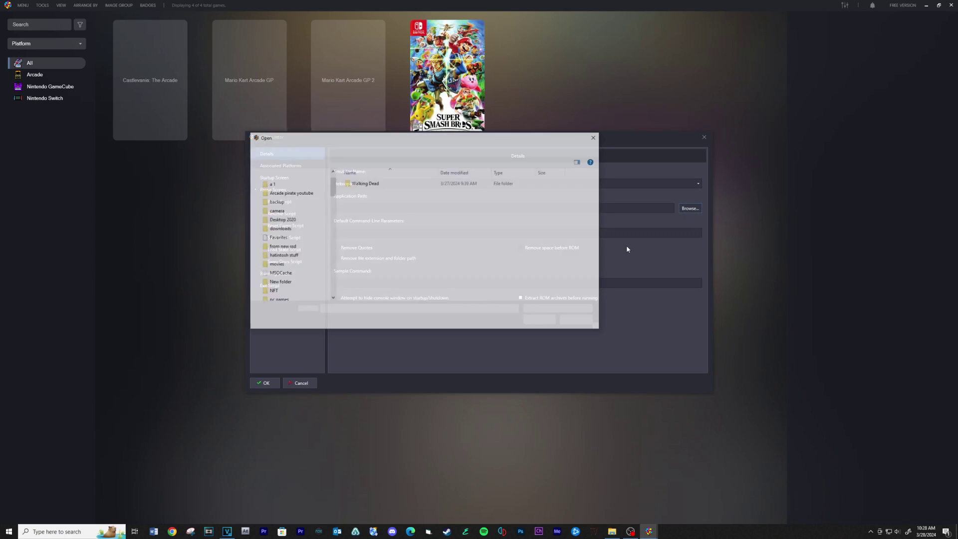
click(373, 148)
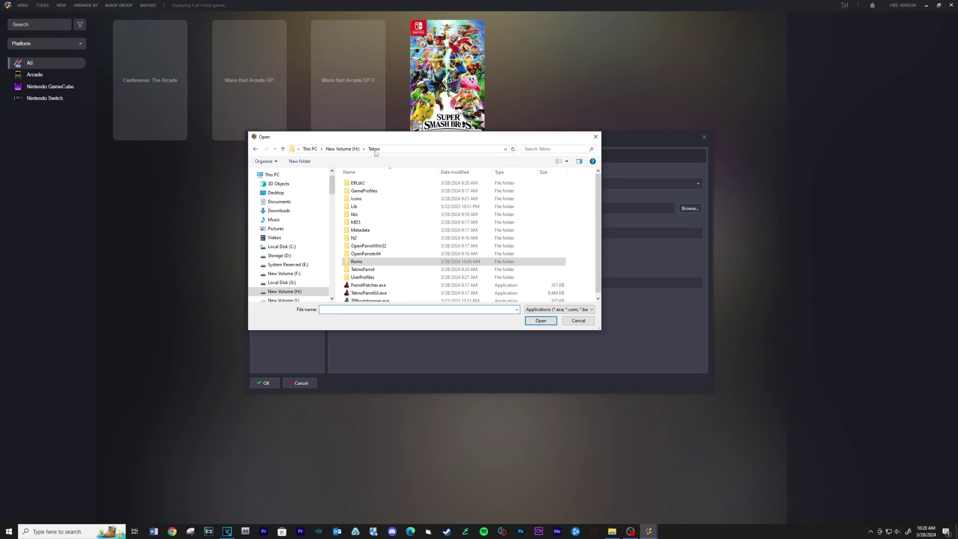
click(398, 289)
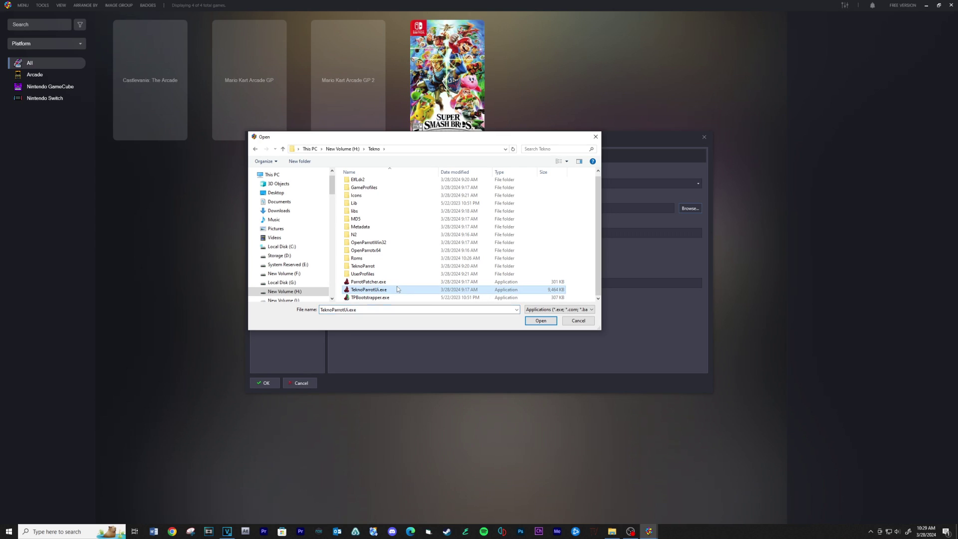
click(527, 322)
- Give it default parameters --profile=, associate the teknoparrot platform, and save the emulator
click(363, 232)
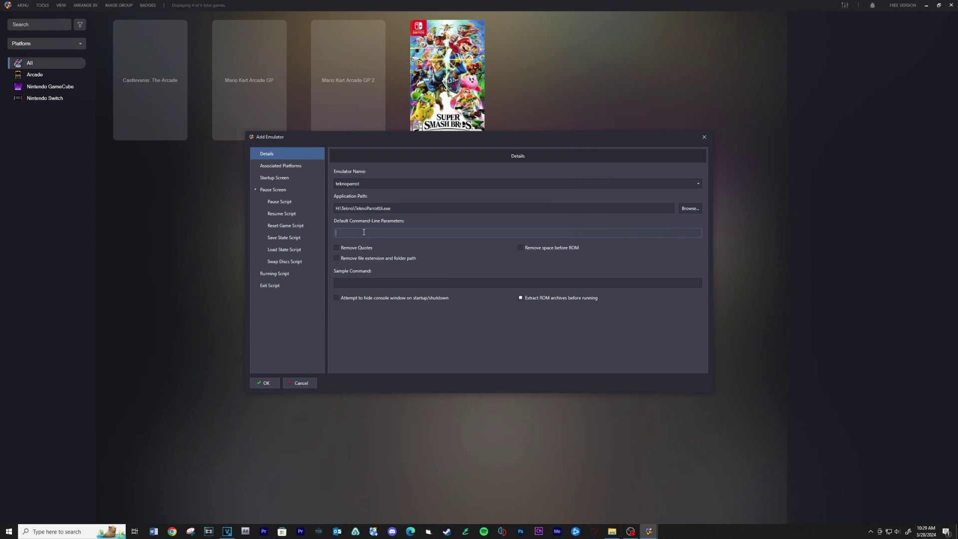
text(--profile=)
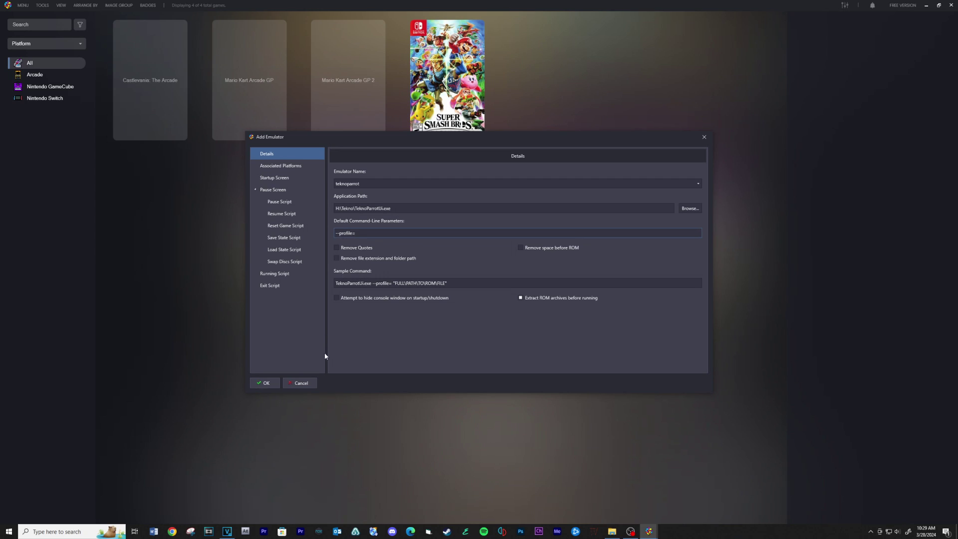
click(291, 166)
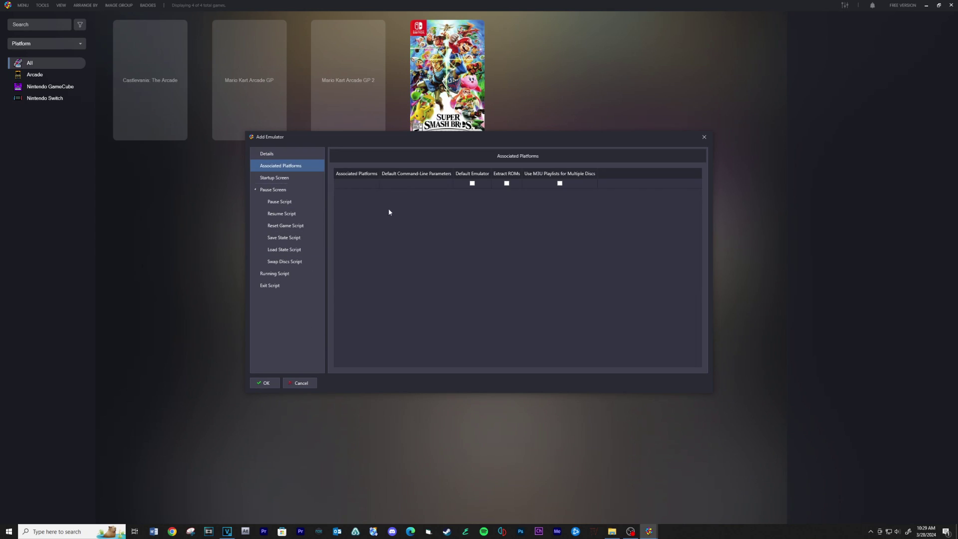
click(351, 184)
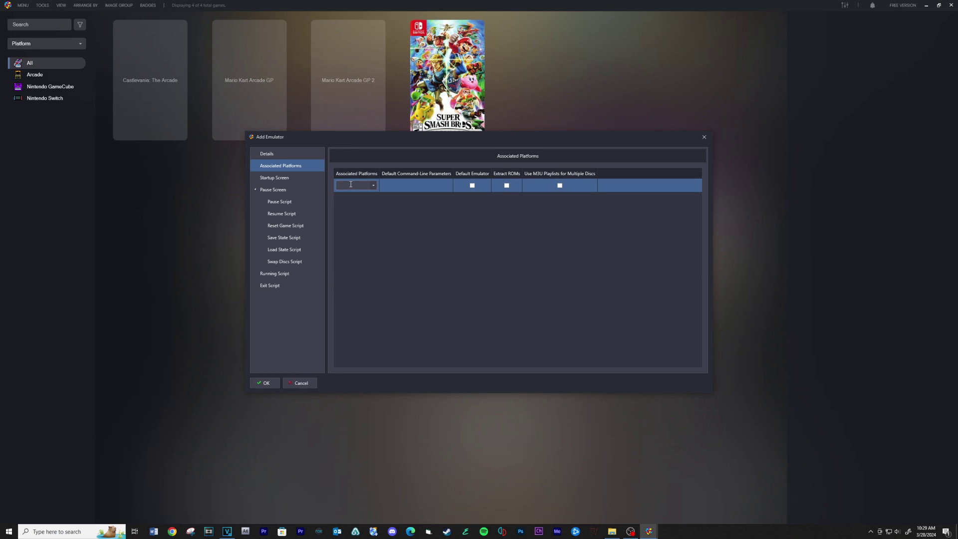
text(teknoparrot)
click(417, 186)
click(270, 383)
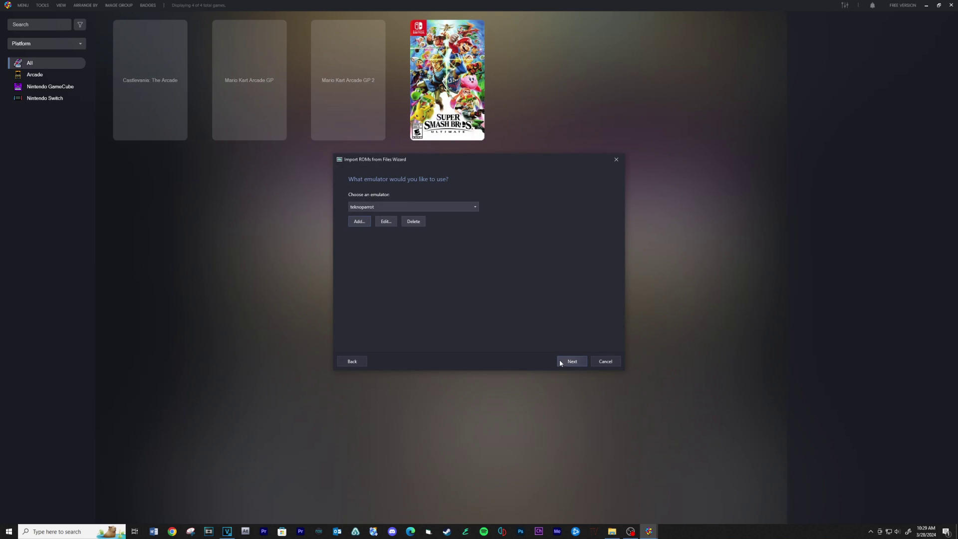
- Finish importing with files kept in their current location, then show the Teknoparrot platform's games
click(573, 363)
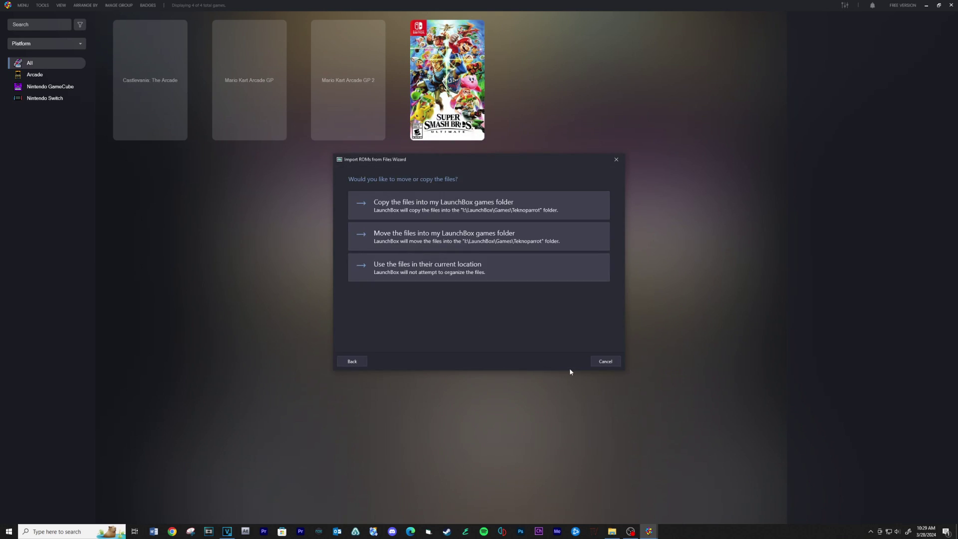
click(440, 270)
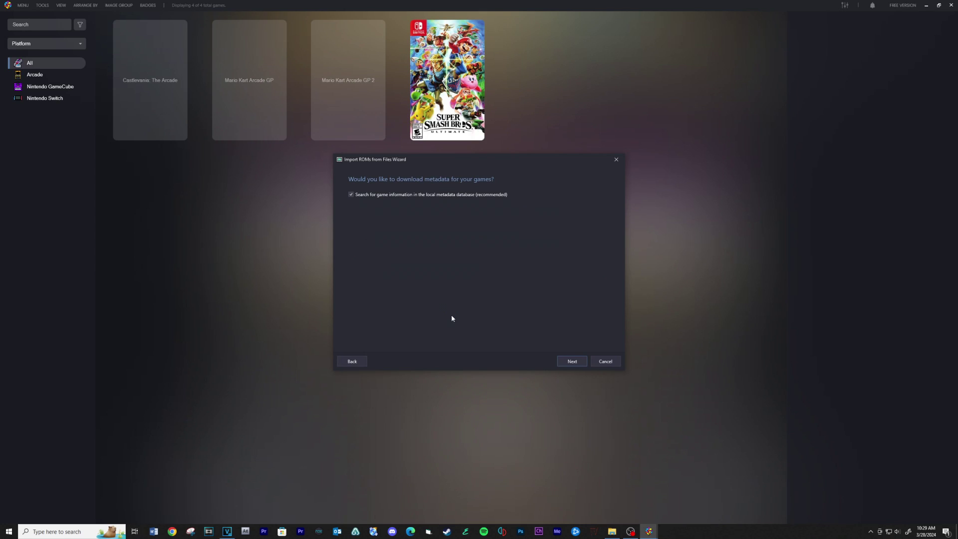
click(565, 363)
click(567, 363)
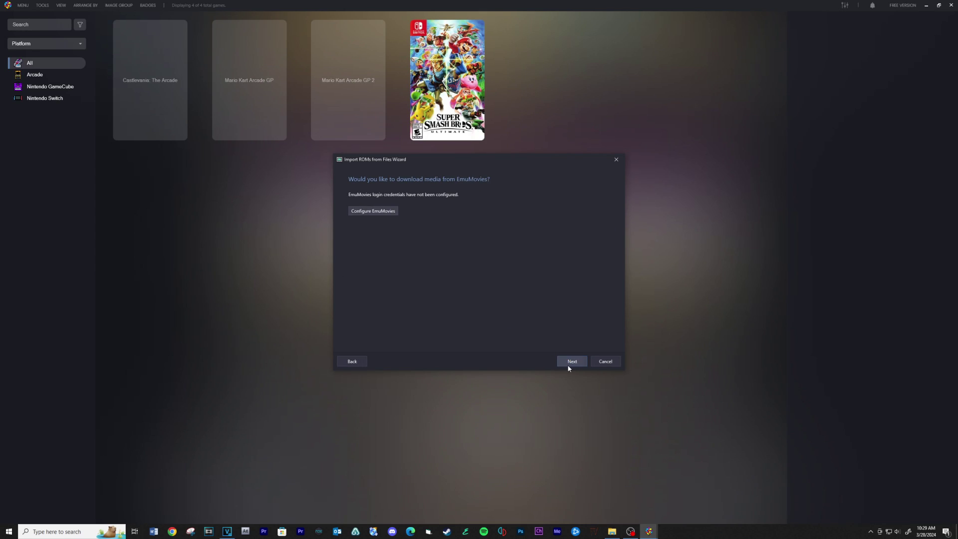
click(571, 363)
click(572, 361)
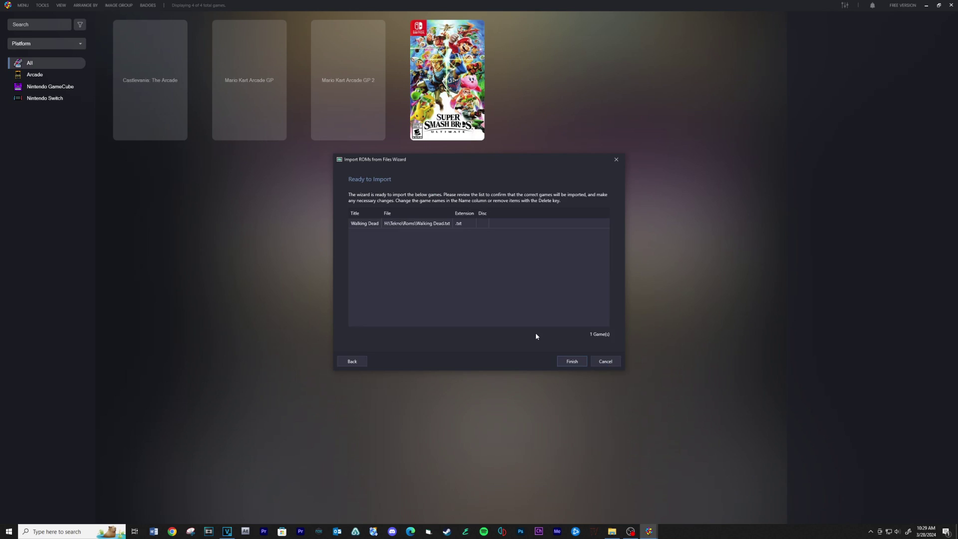
click(572, 362)
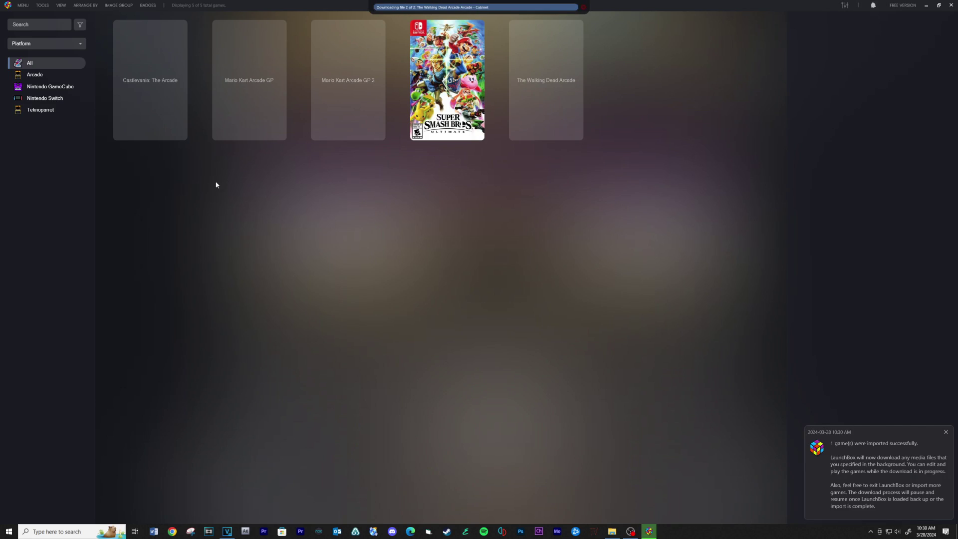
click(41, 110)
- Open The Walking Dead Arcade's Edit Game dialog at its Launching settings
right_click(119, 75)
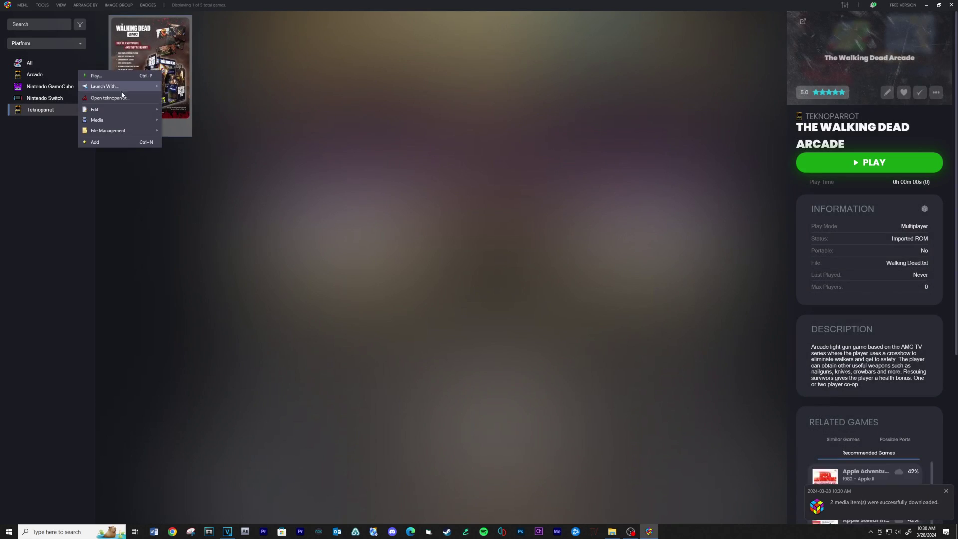
mouse_move(125, 109)
click(170, 107)
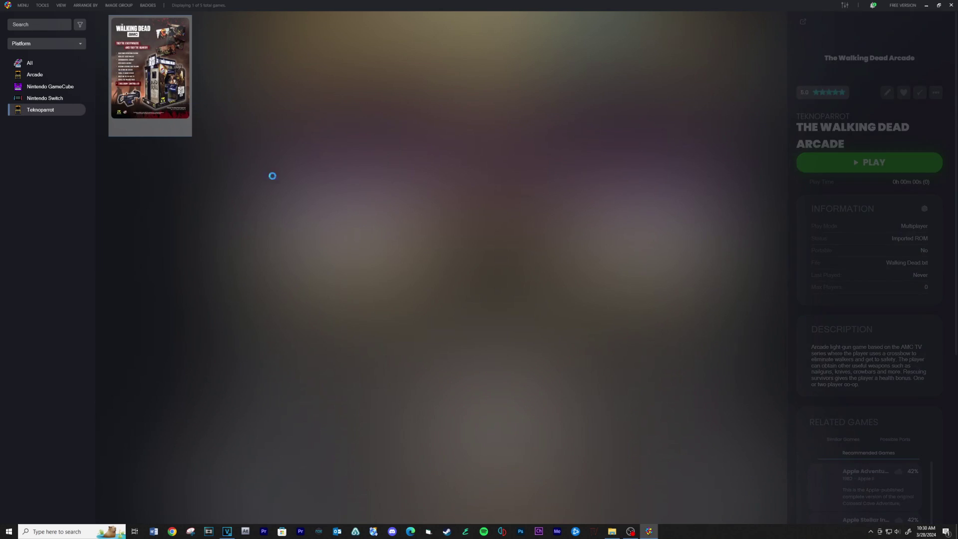
click(306, 287)
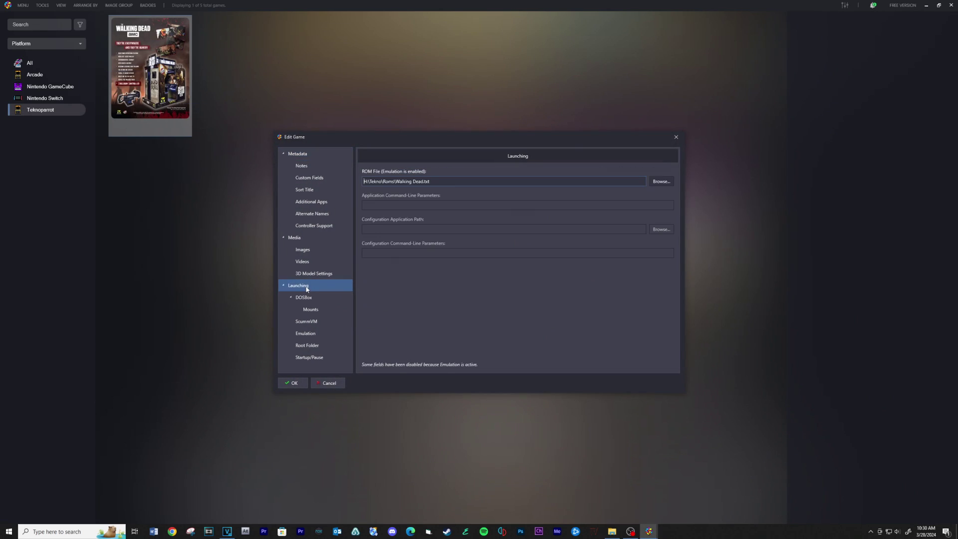
- Set the ROM file to gamed in Walking Dead\1.05\pm
click(661, 181)
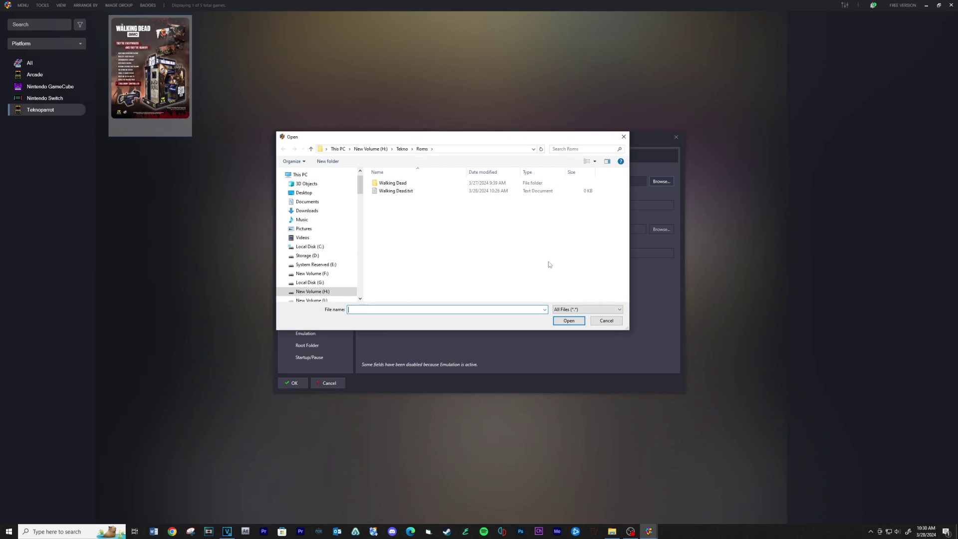
double_click(397, 184)
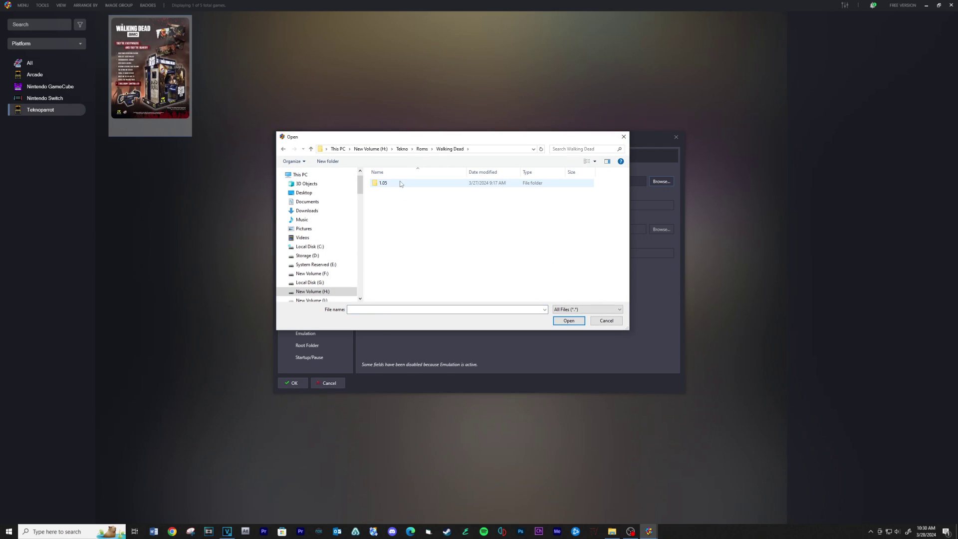
double_click(400, 183)
double_click(399, 183)
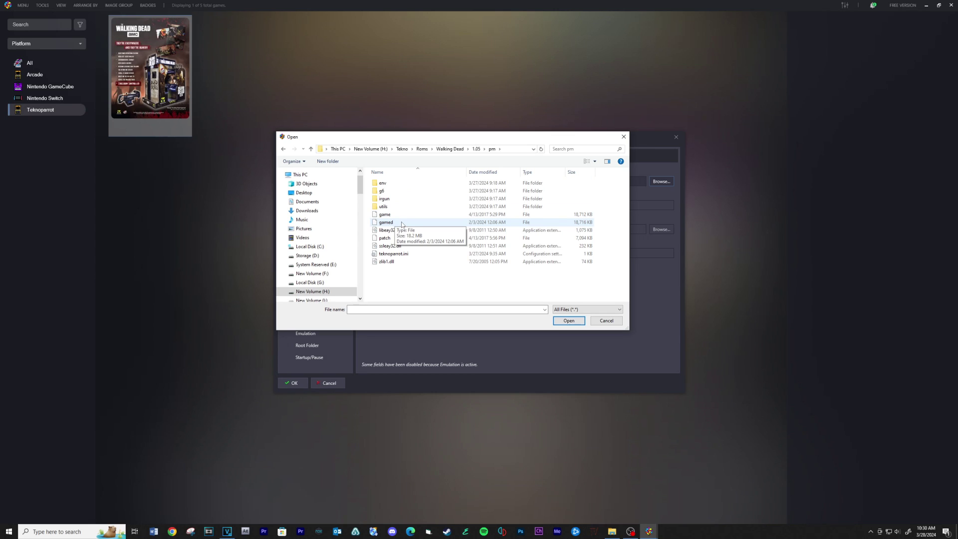
click(581, 310)
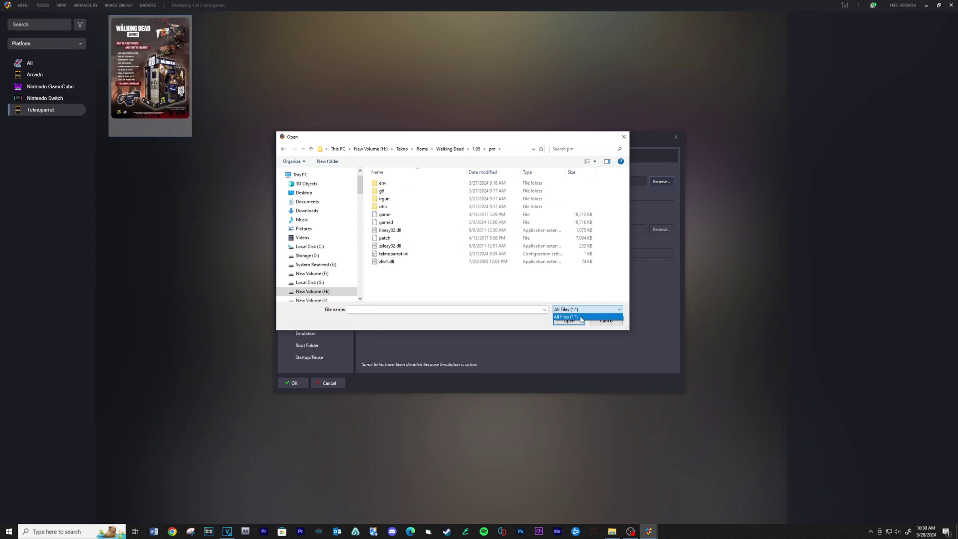
click(514, 297)
click(392, 223)
click(554, 325)
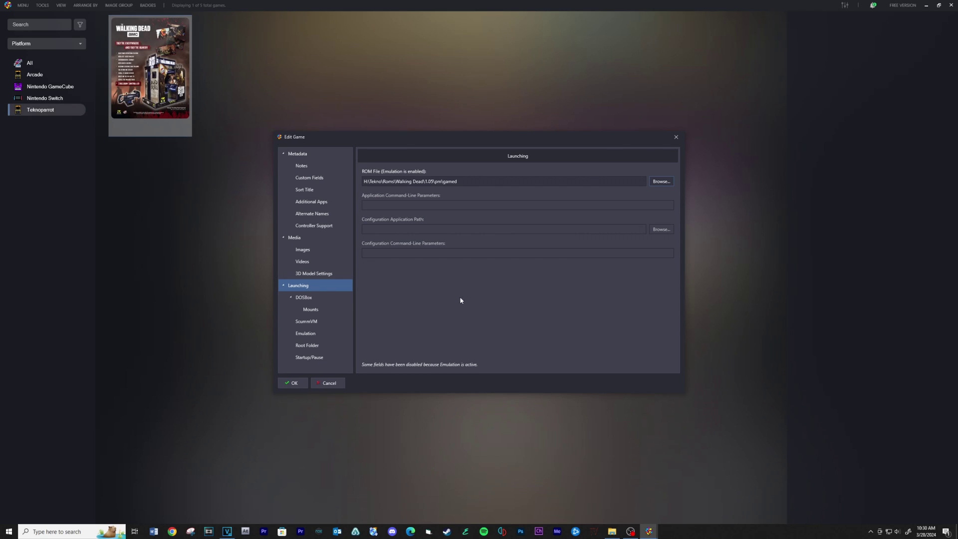
- Enable custom command-line parameters --profile=walkingdead.xml for the game and save the edits
click(317, 334)
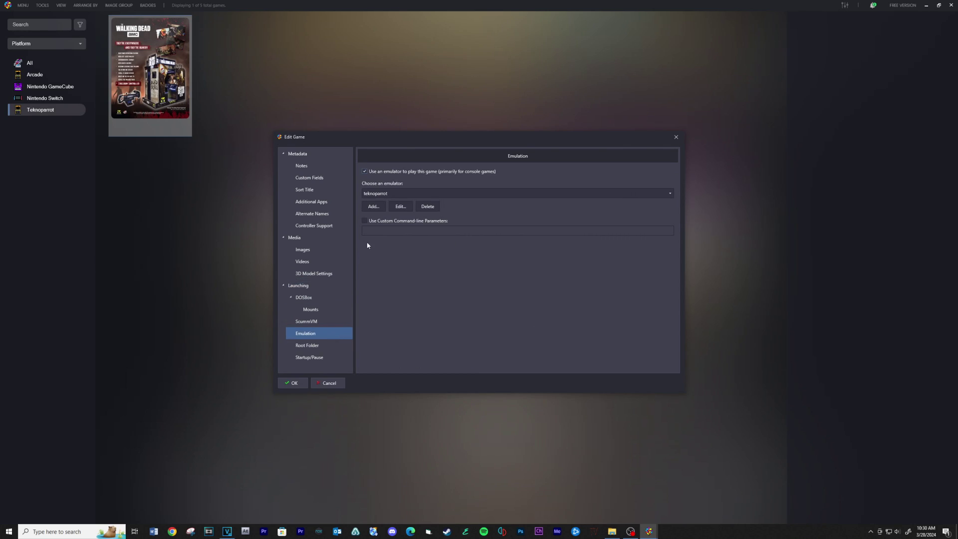
click(367, 220)
text(--profile=walkingdead.xml)
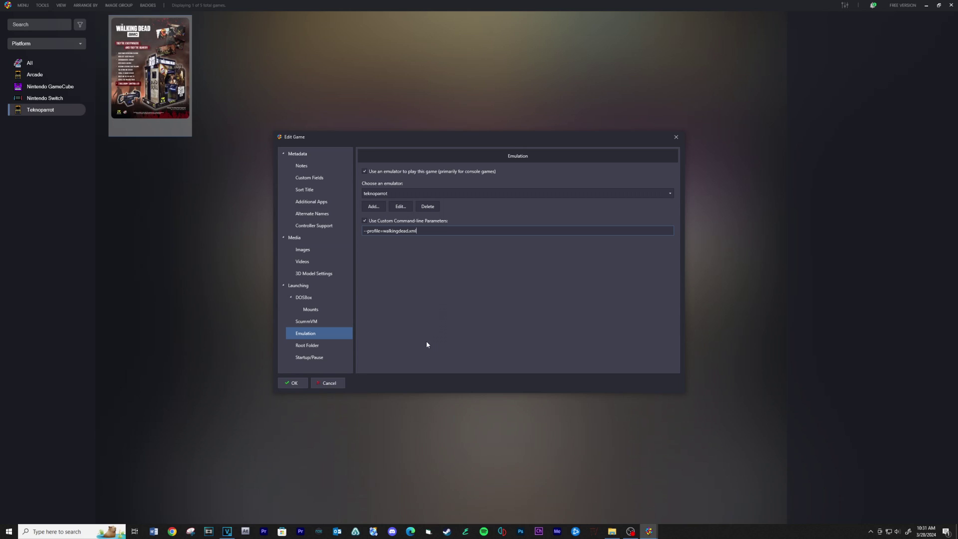
click(293, 384)
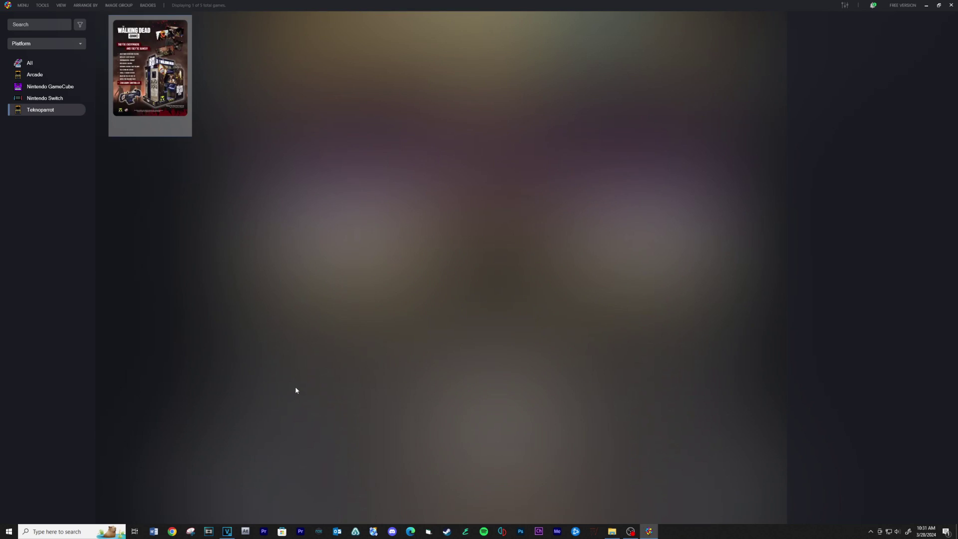